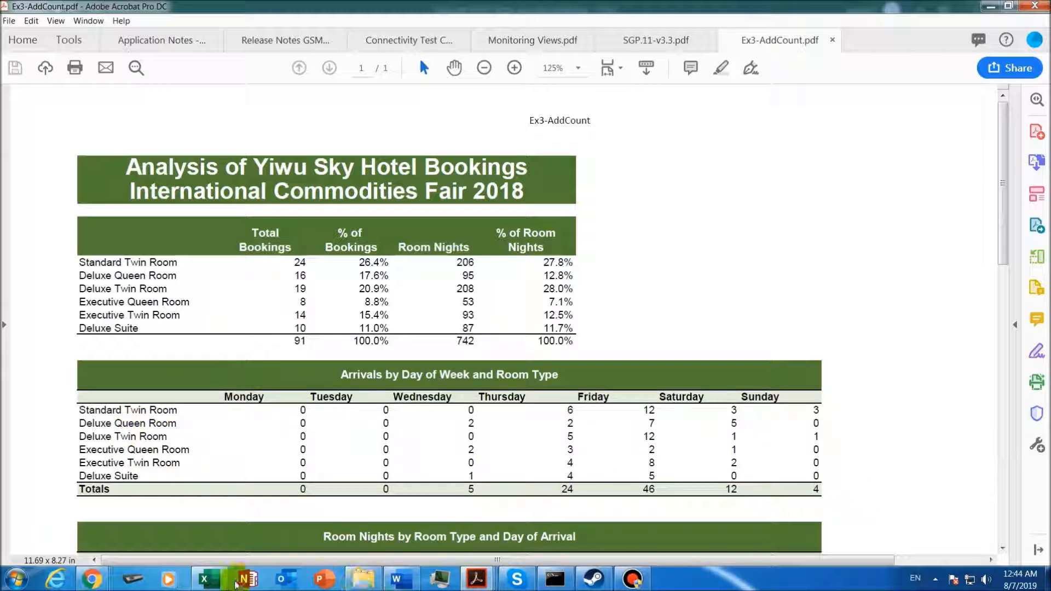
Switch to the Excel workbook and examine the Room Type and Arrival Day columns on the Ex2-HotelData sheet.
left_click(217, 581)
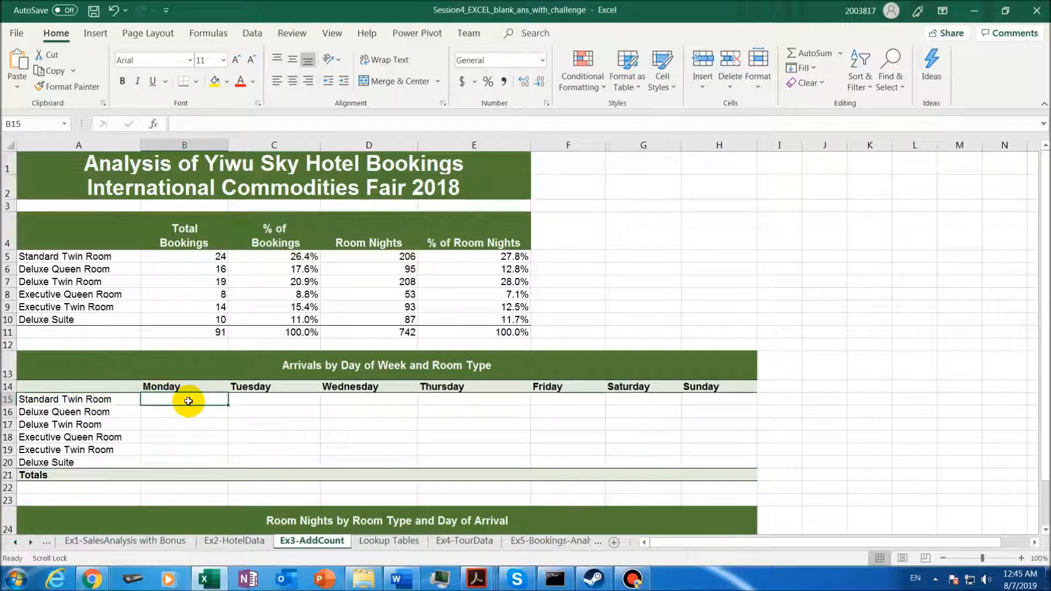
left_click(254, 546)
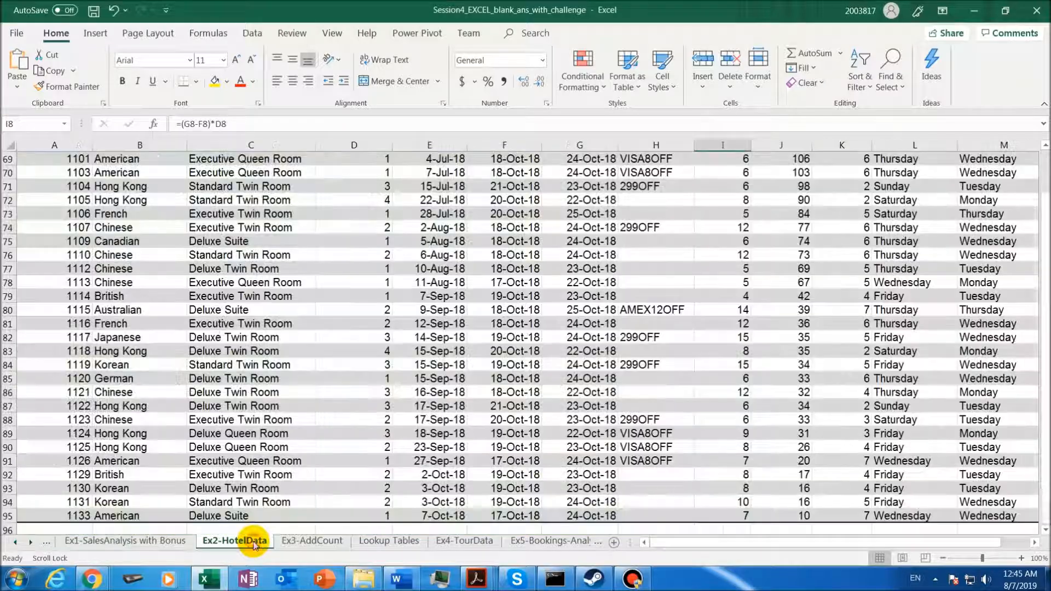
left_click_drag(1042, 418, 1044, 186)
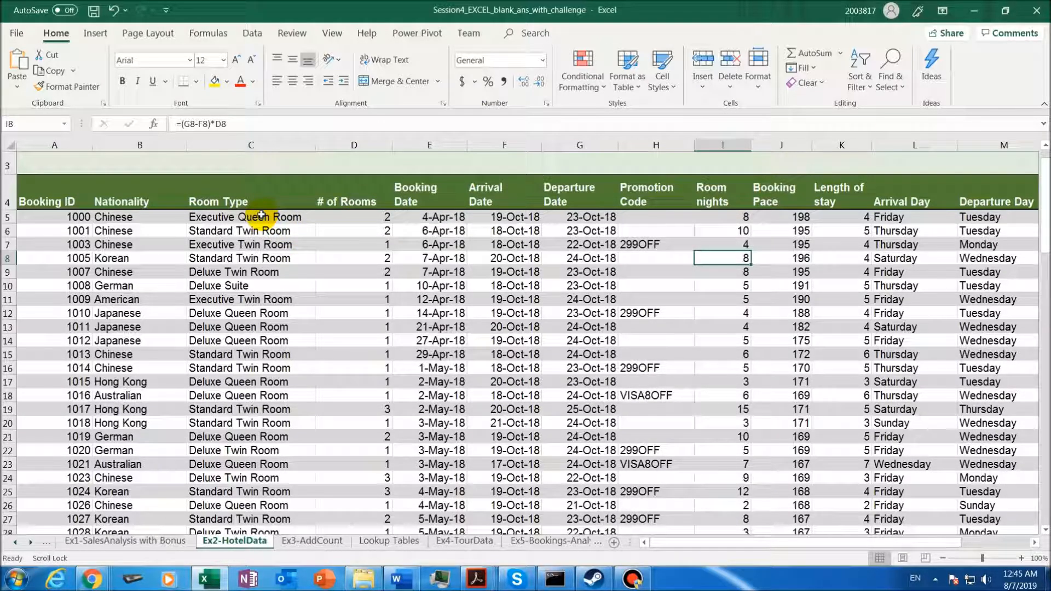
left_click_drag(261, 215, 250, 491)
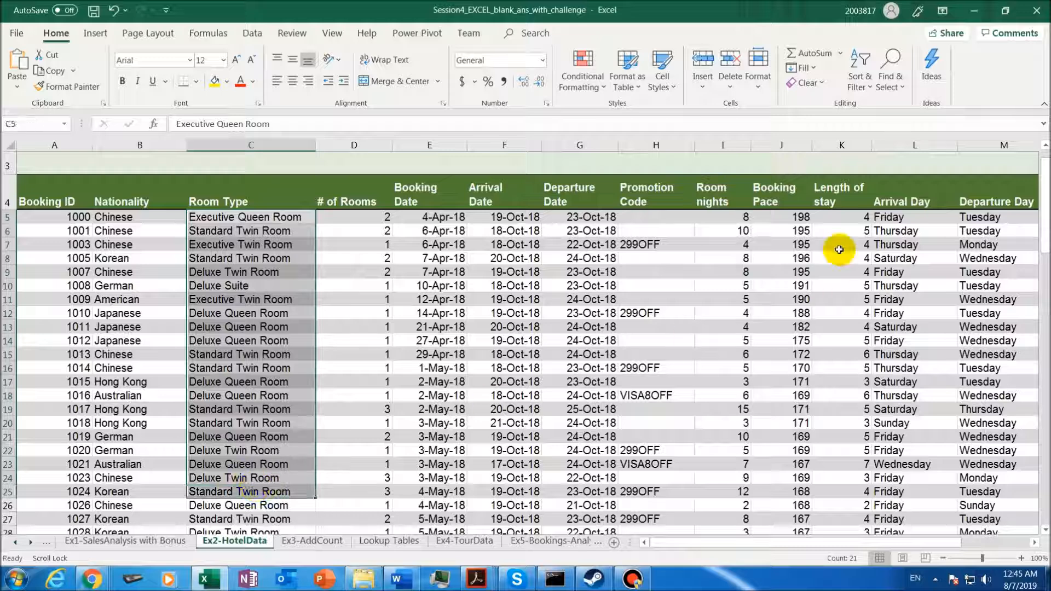
left_click_drag(892, 217, 900, 504)
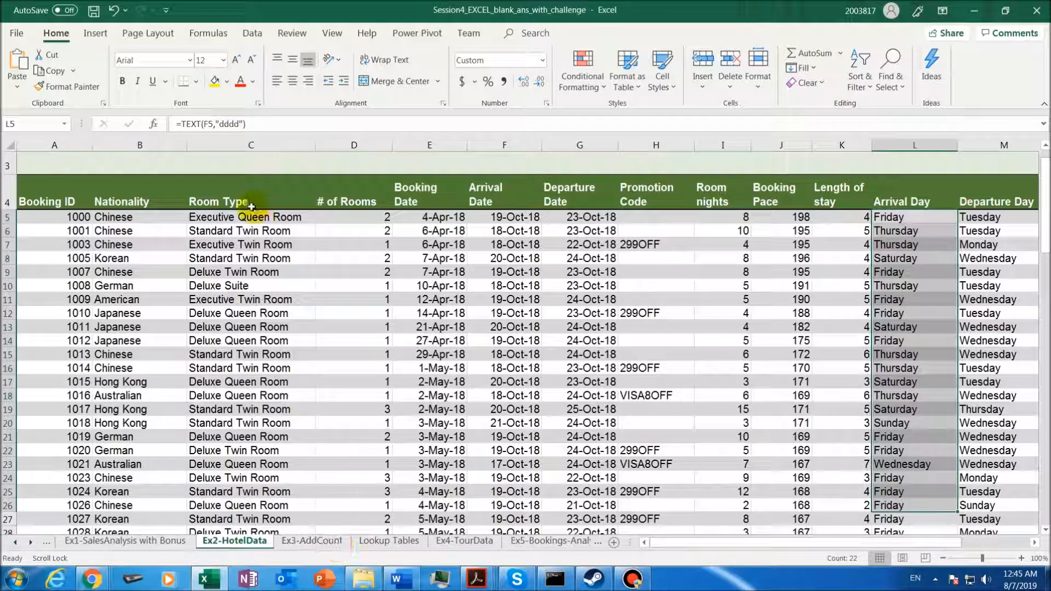
left_click(236, 215)
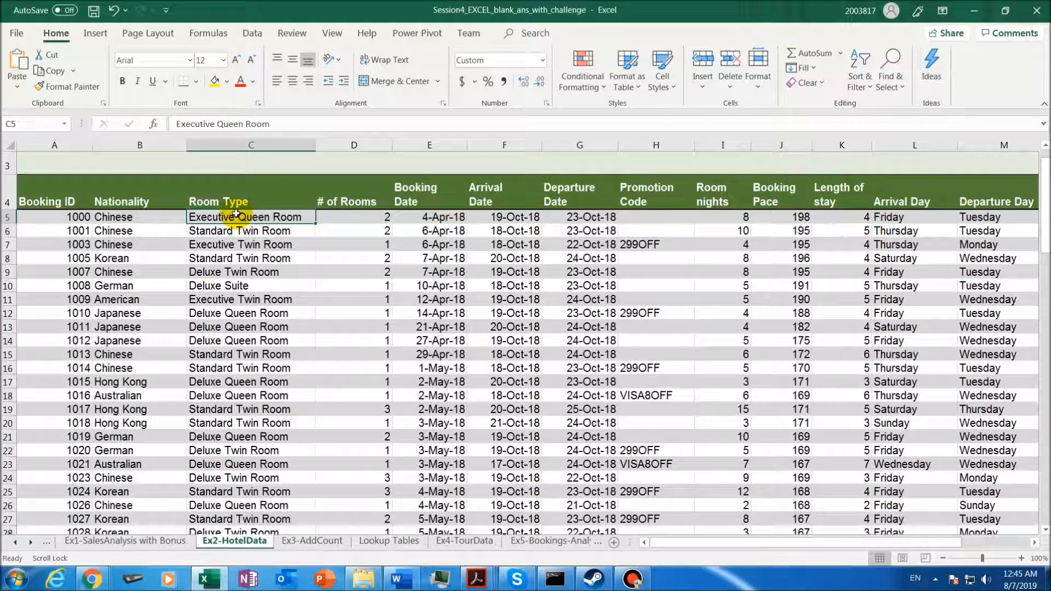
left_click_drag(235, 215, 246, 500)
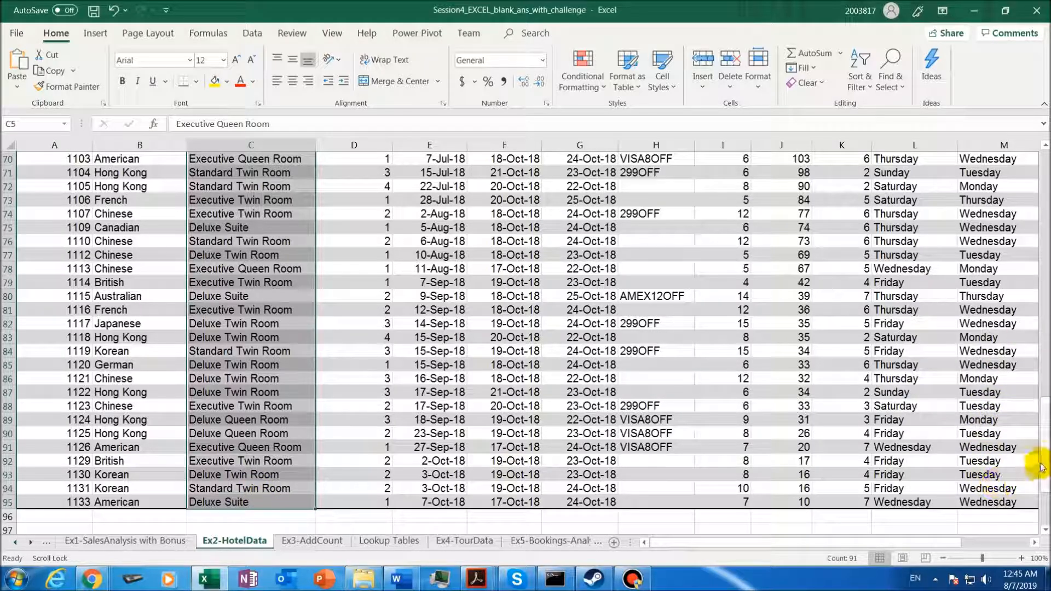
left_click_drag(1040, 462, 1035, 188)
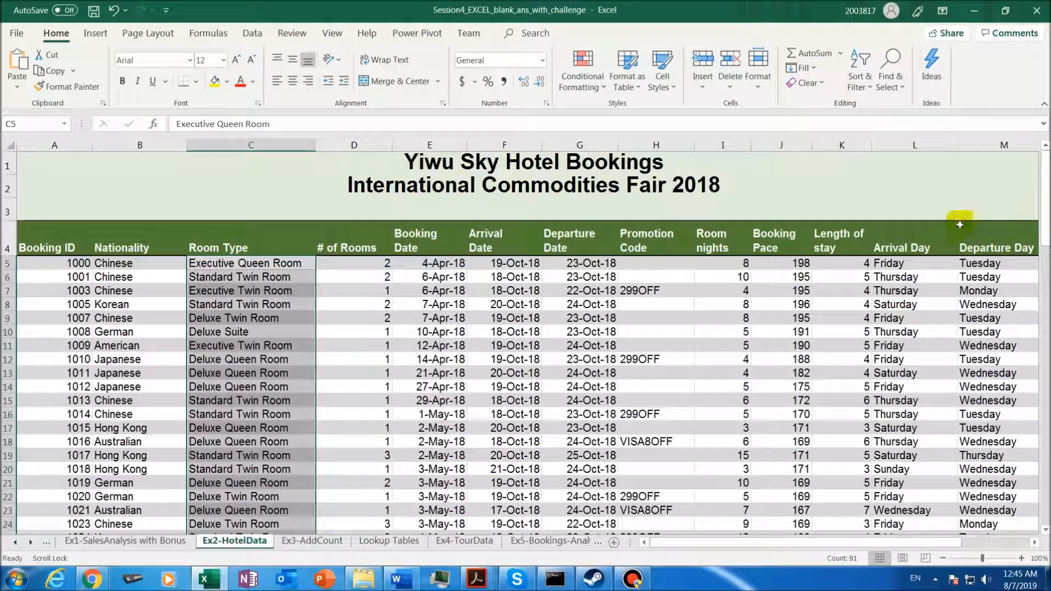
left_click(906, 263)
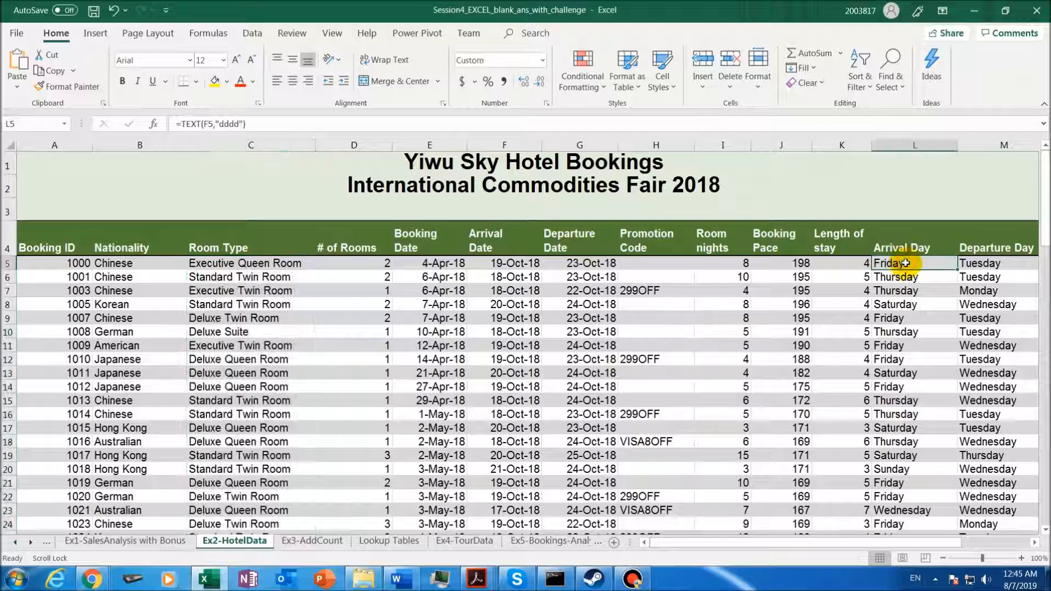
left_click_drag(905, 263, 923, 502)
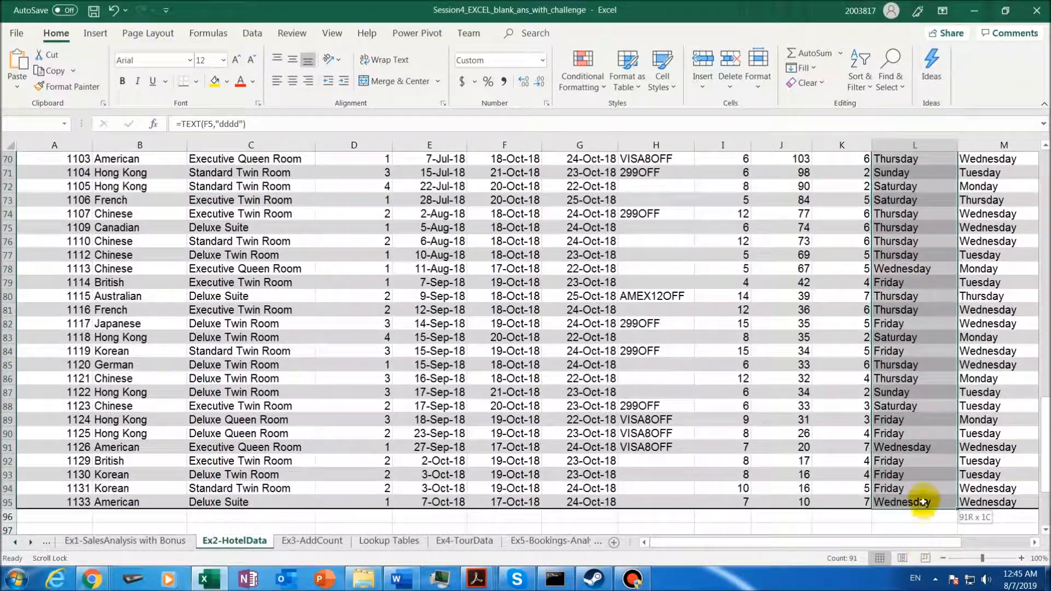
left_click(926, 392)
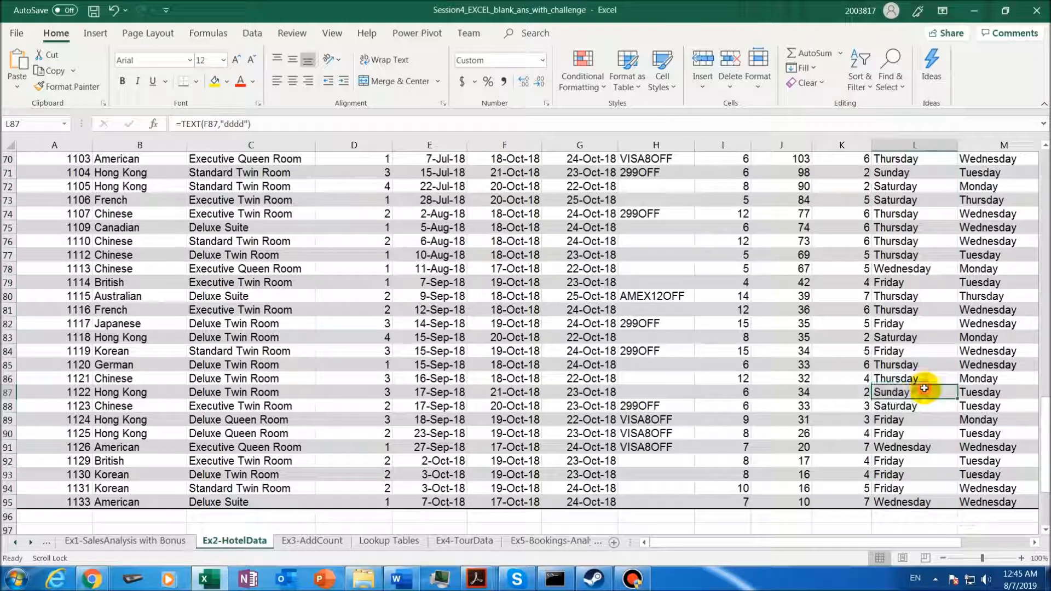
left_click_drag(1045, 413, 1045, 154)
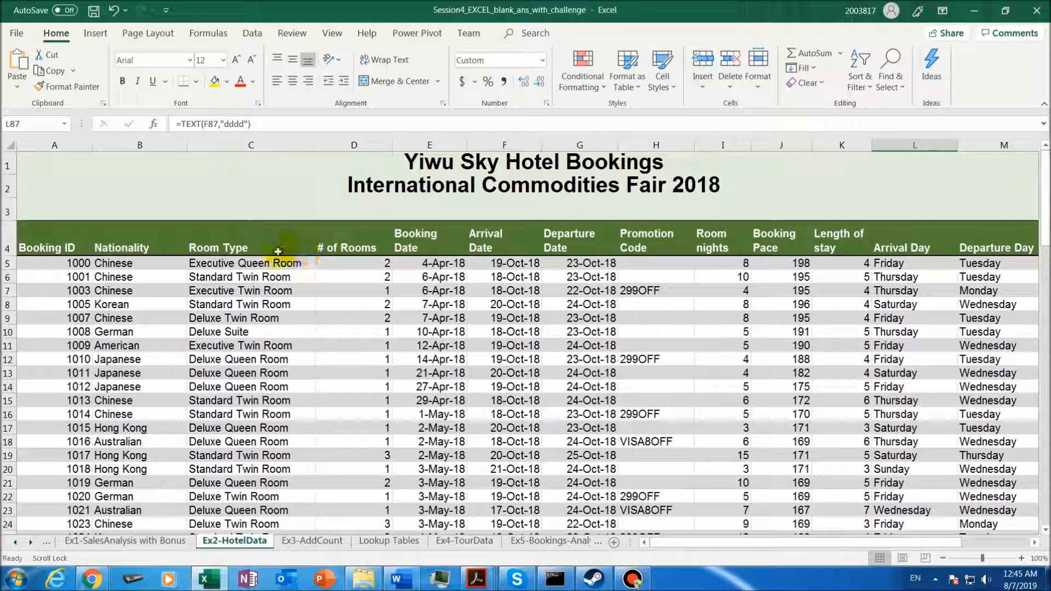
left_click(266, 265)
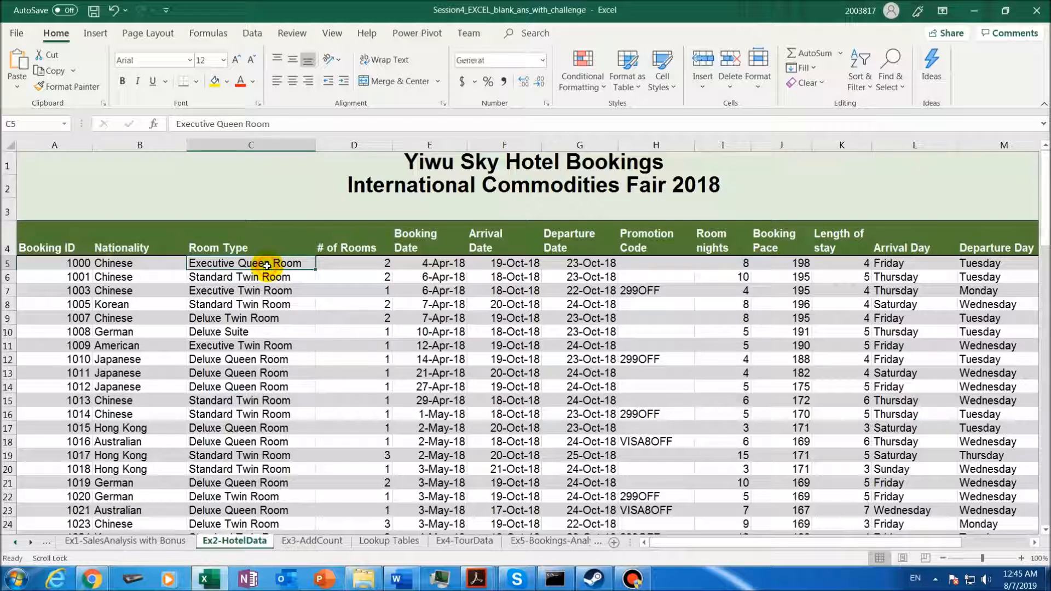
left_click(905, 266, "ctrl")
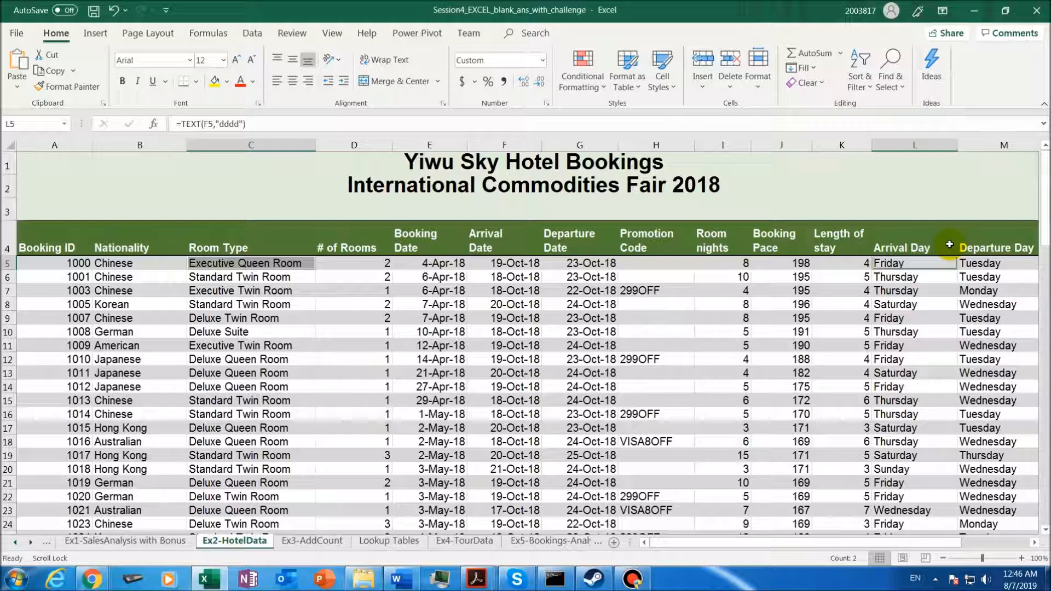
Start a COUNTIFS formula in cell B15 of Ex3-AddCount with 'Ex2-HotelData'!C5:C95 as the first criteria range.
left_click(313, 541)
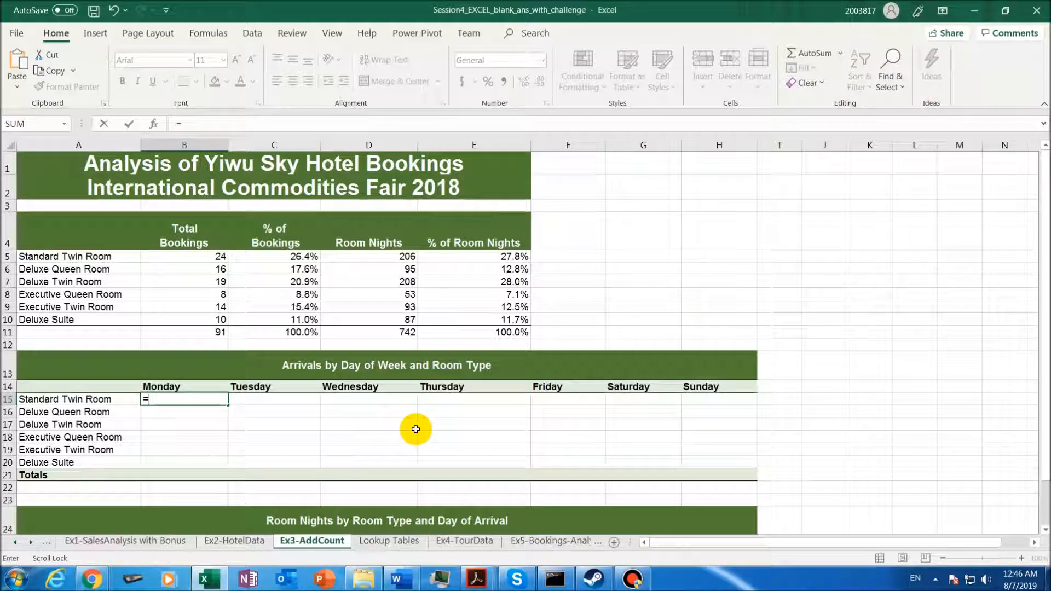
type("COU")
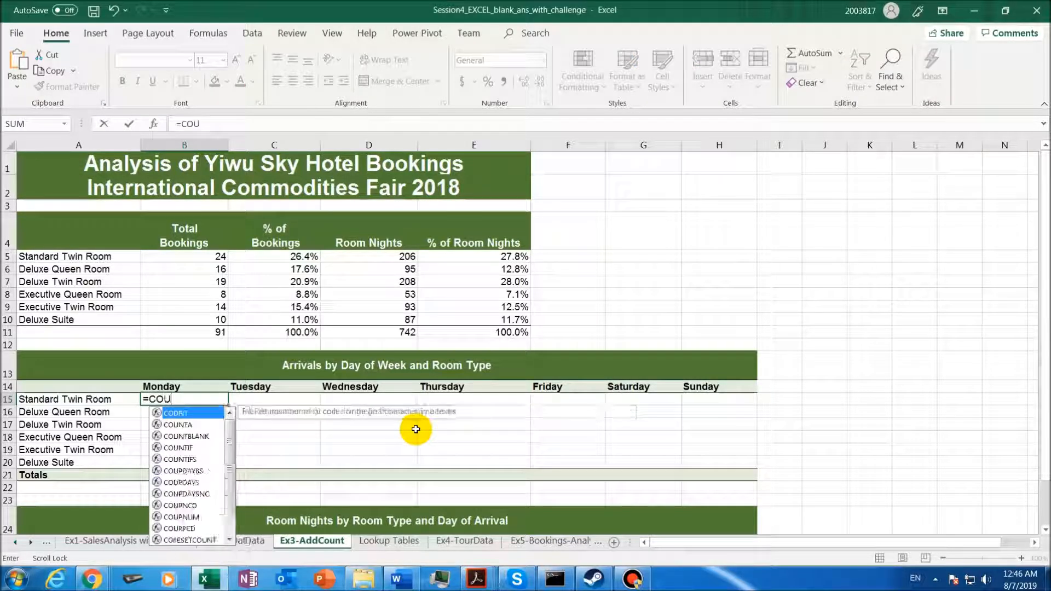
type("NTIFS")
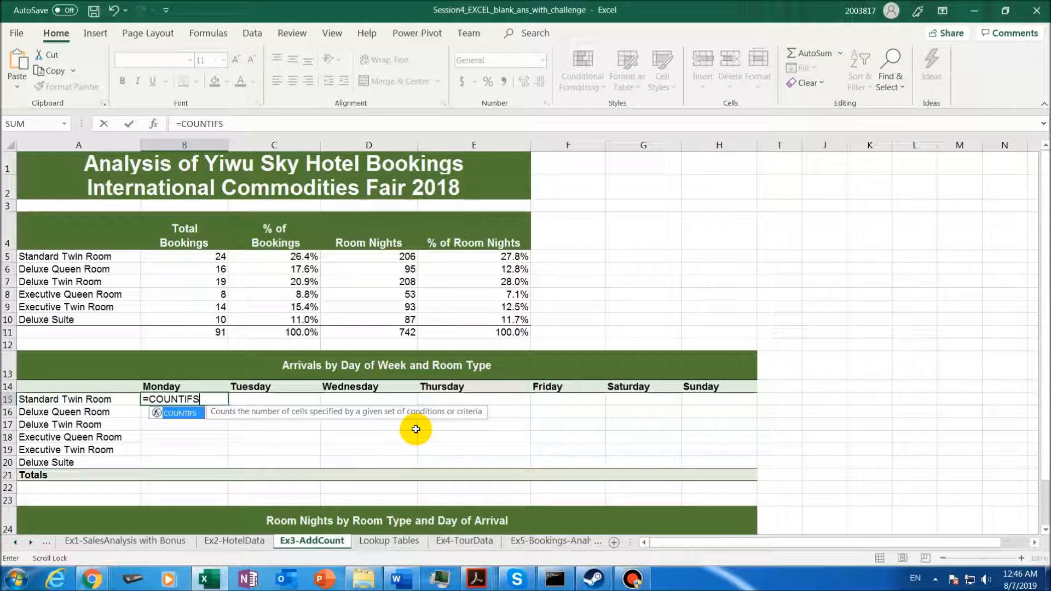
type("(")
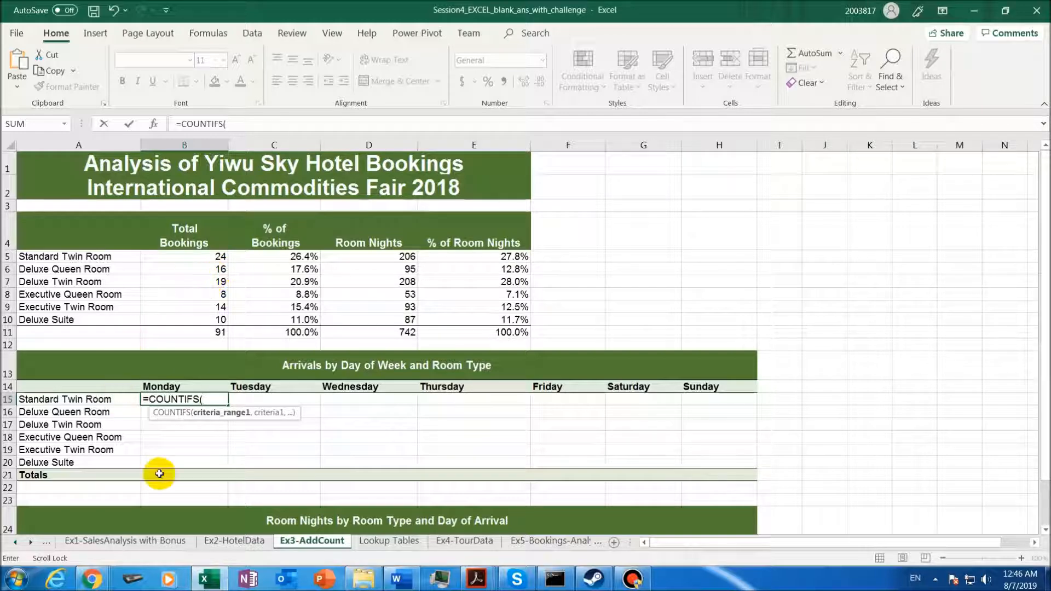
left_click(249, 546)
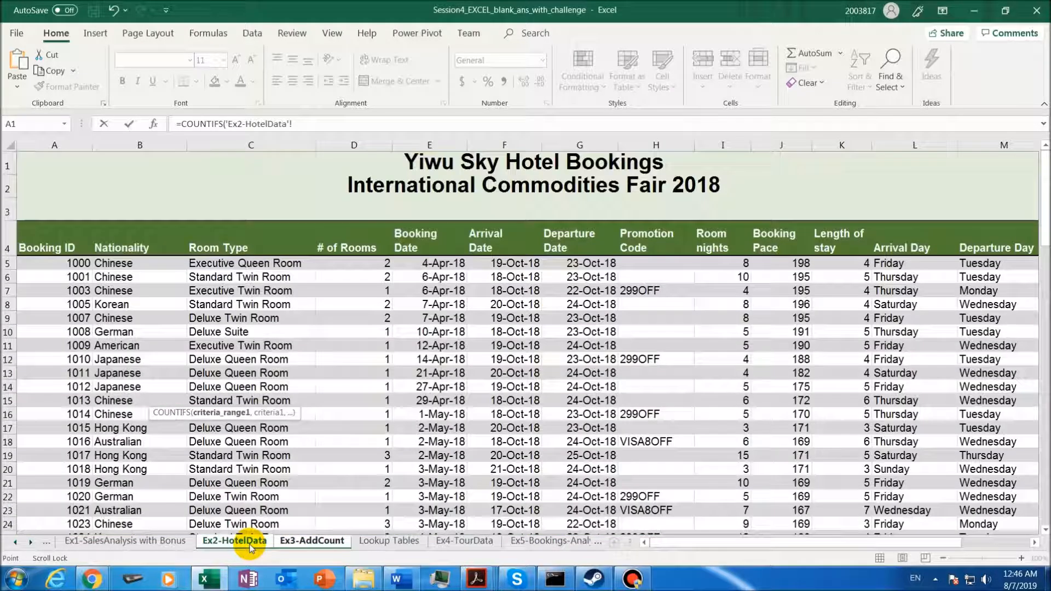
left_click_drag(234, 264, 272, 504)
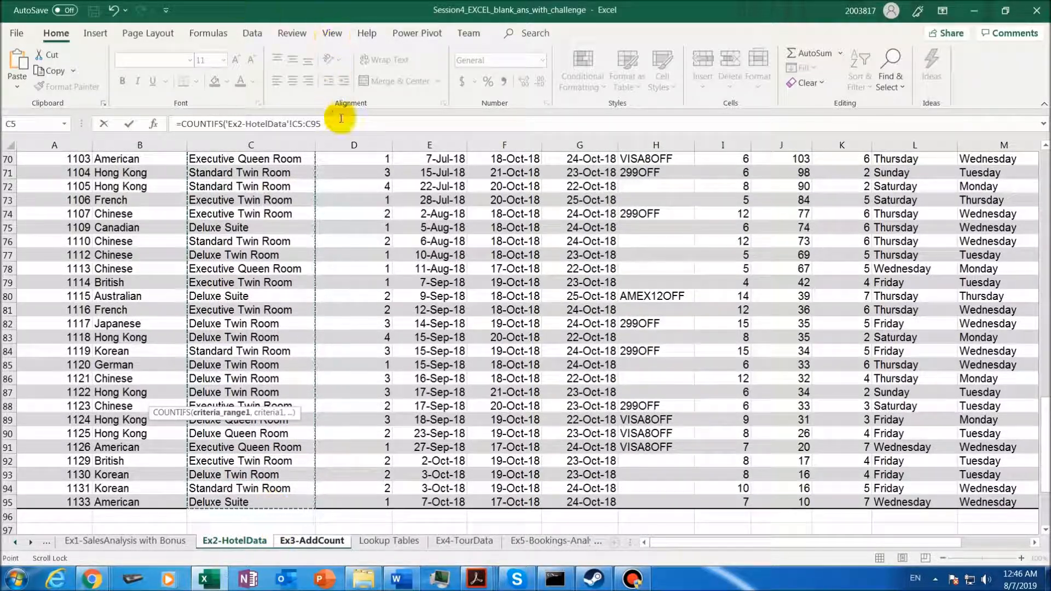
left_click(326, 124)
type(",")
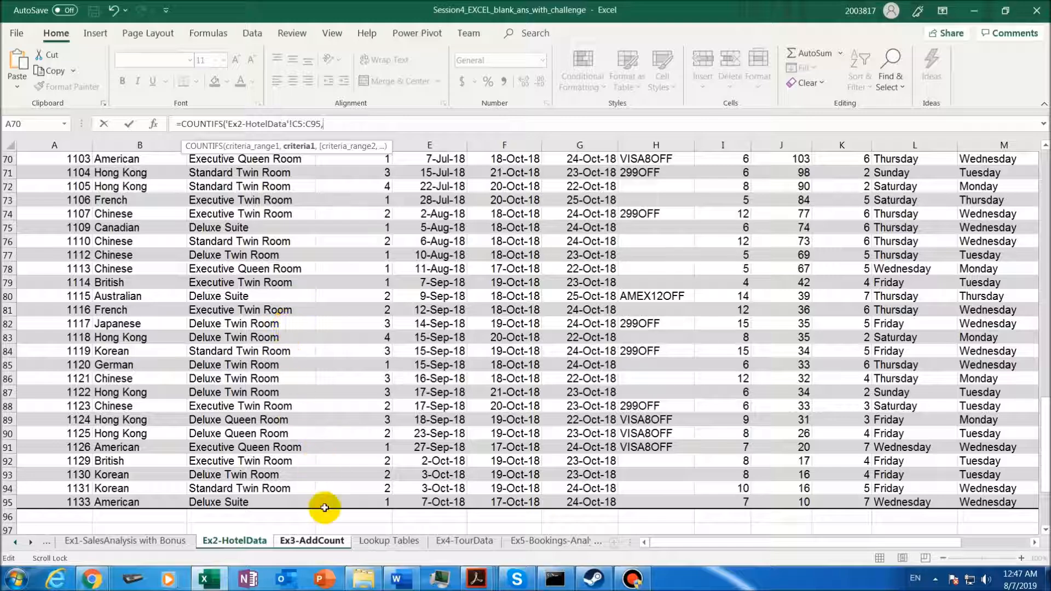
Add cell A15 of Ex3-AddCount as the first criterion, removing the 'Ex3-AddCount'! prefix from the reference.
left_click(327, 541)
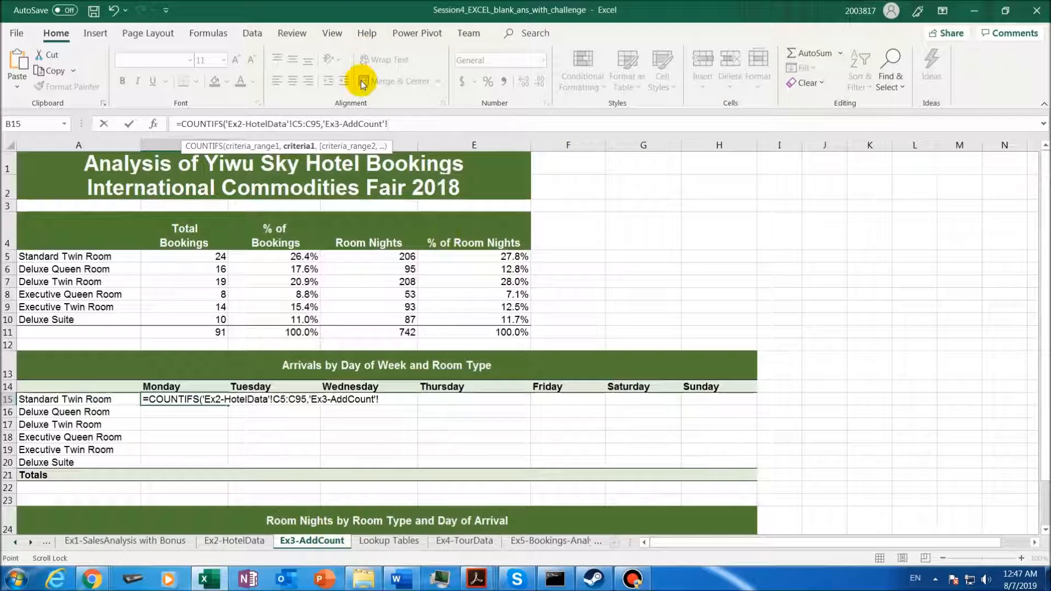
left_click_drag(400, 123, 325, 121)
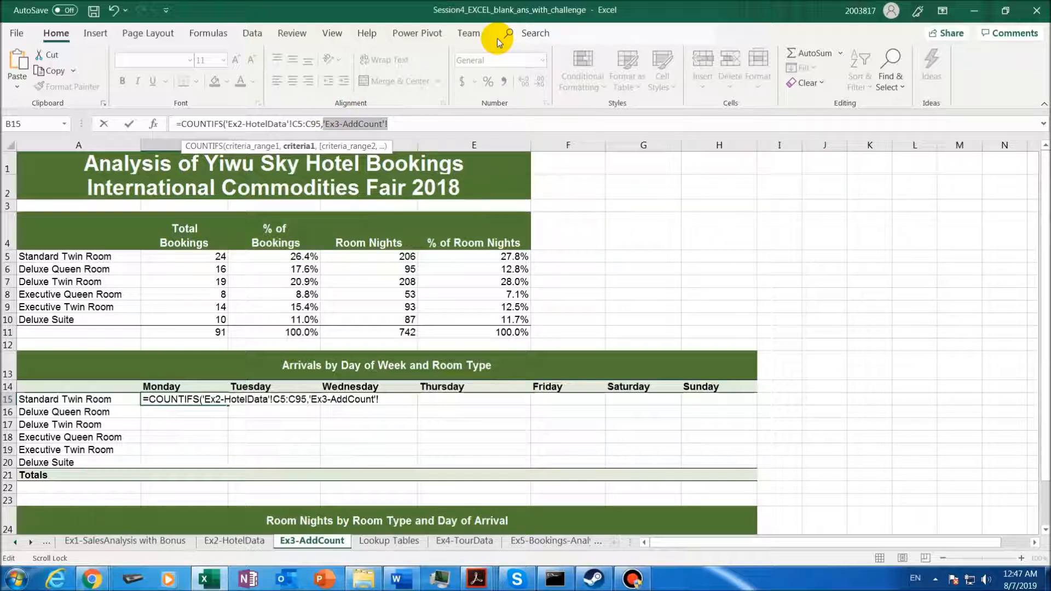
key("BackSpace")
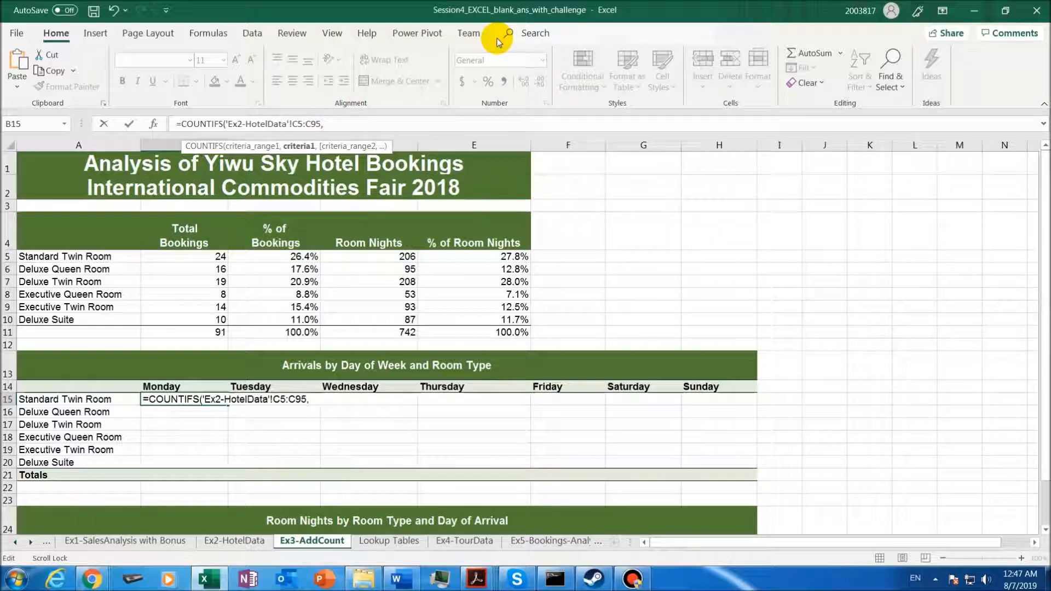
left_click(87, 399)
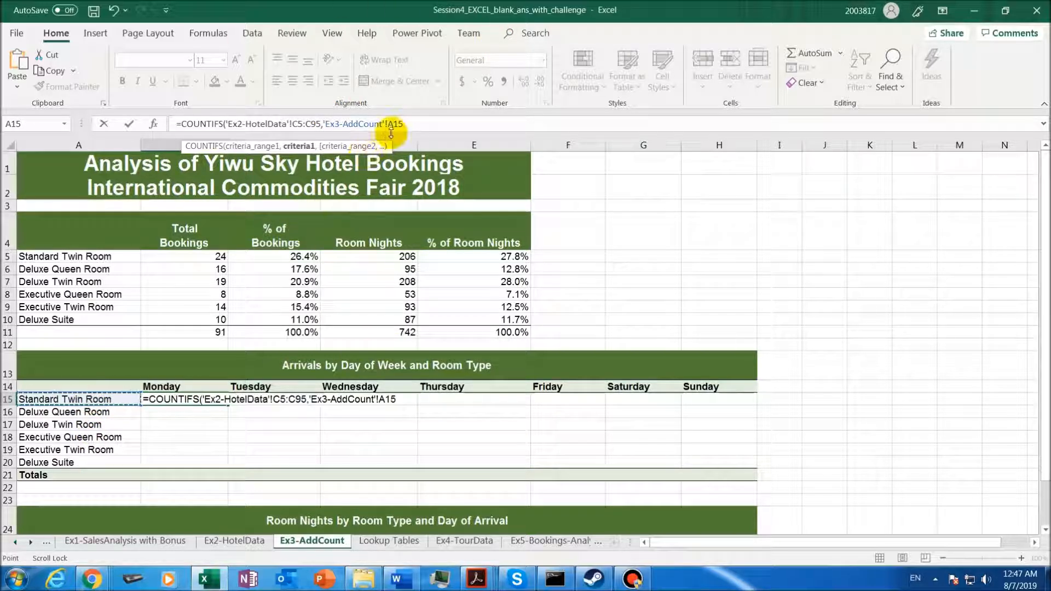
left_click_drag(388, 122, 322, 120)
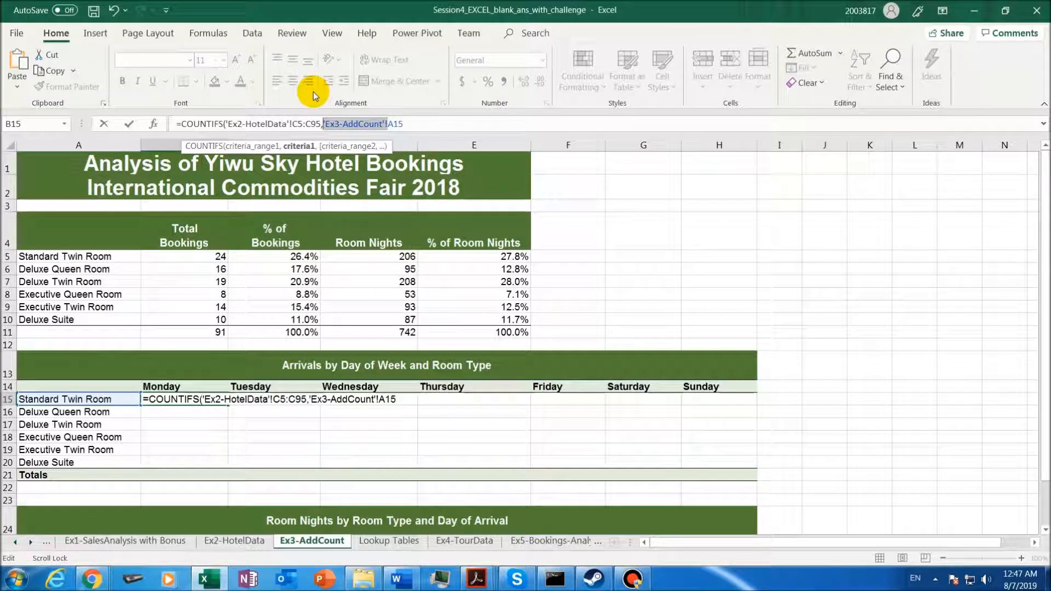
key("BackSpace")
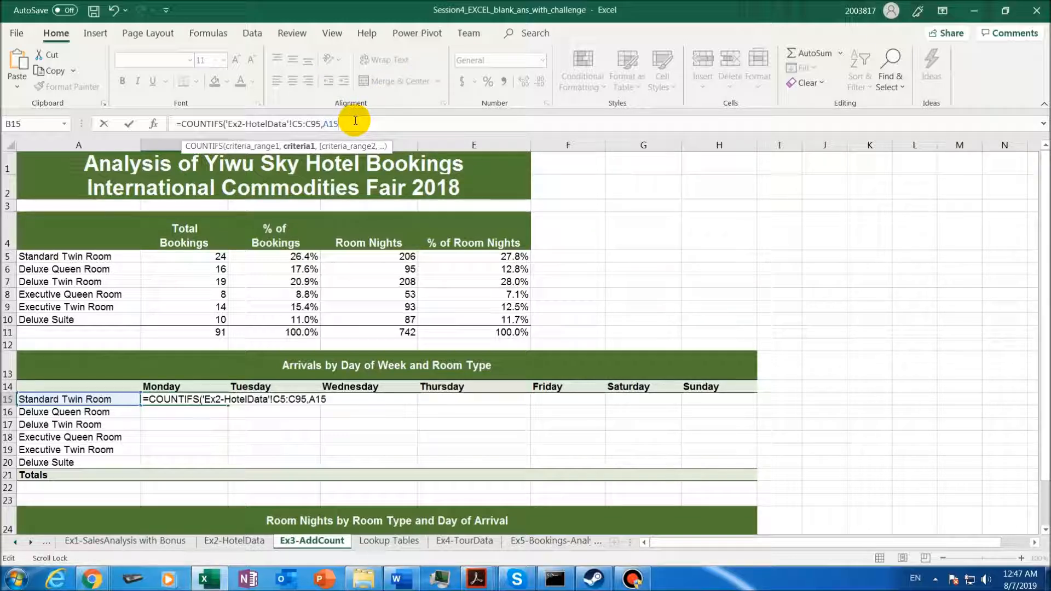
type(",")
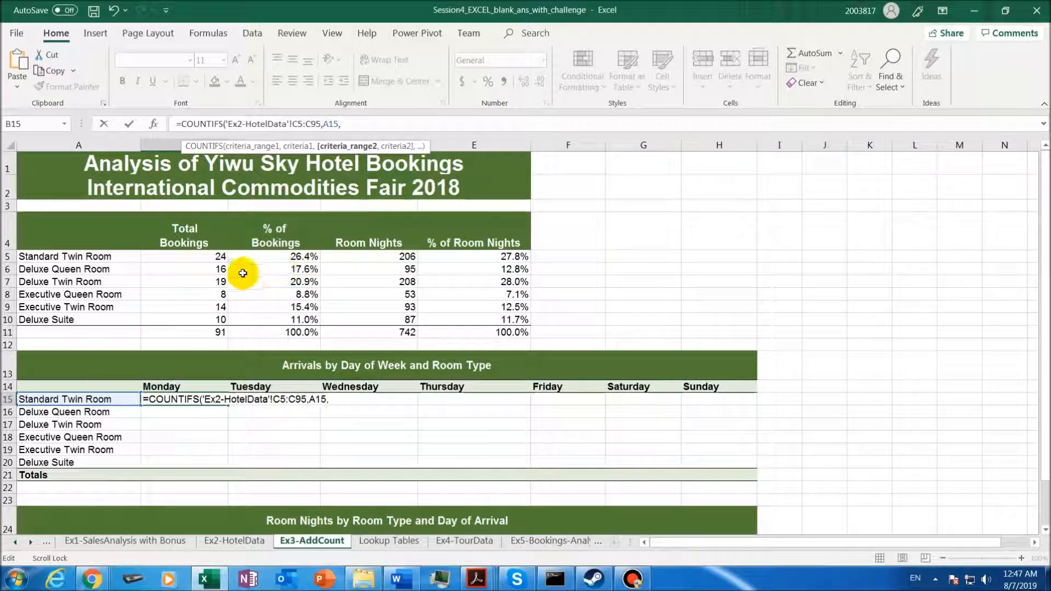
Add the Arrival Day range 'Ex2-HotelData'!L5:L95 as the second criteria range of the COUNTIFS formula.
left_click(241, 543)
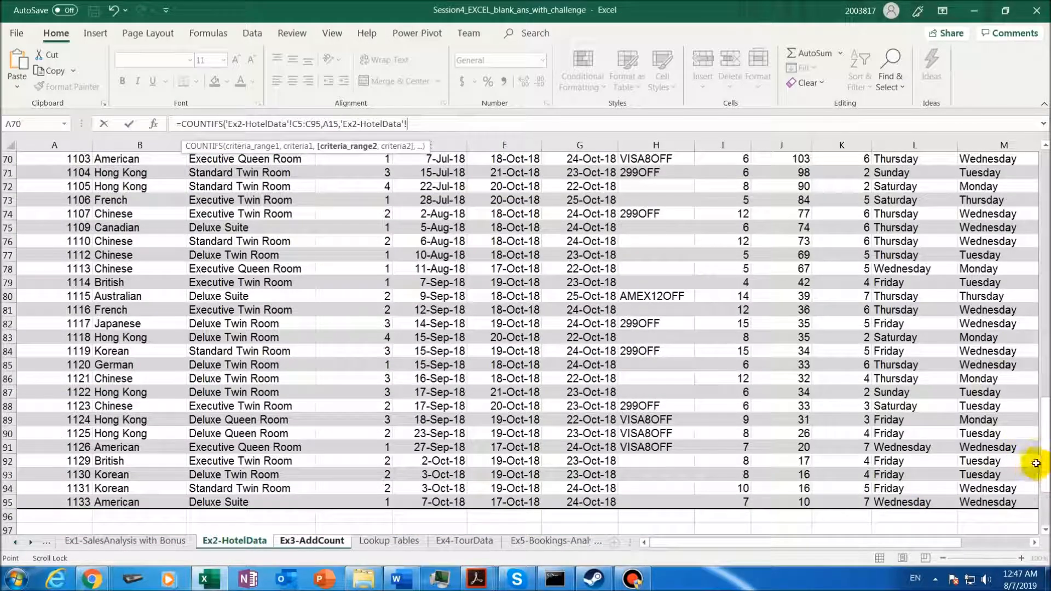
left_click_drag(1035, 462, 1023, 188)
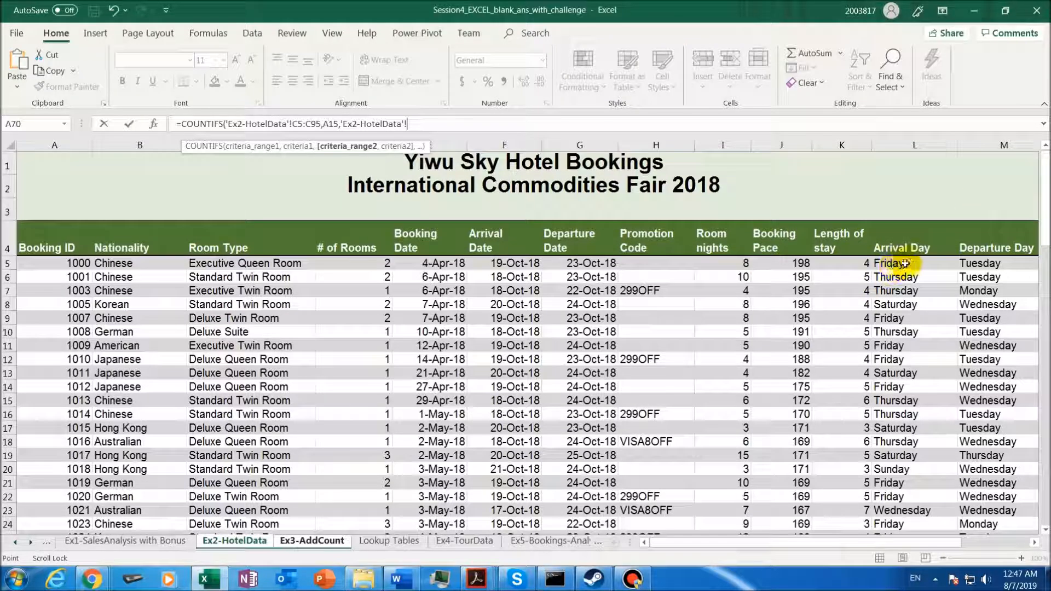
left_click_drag(909, 262, 927, 501)
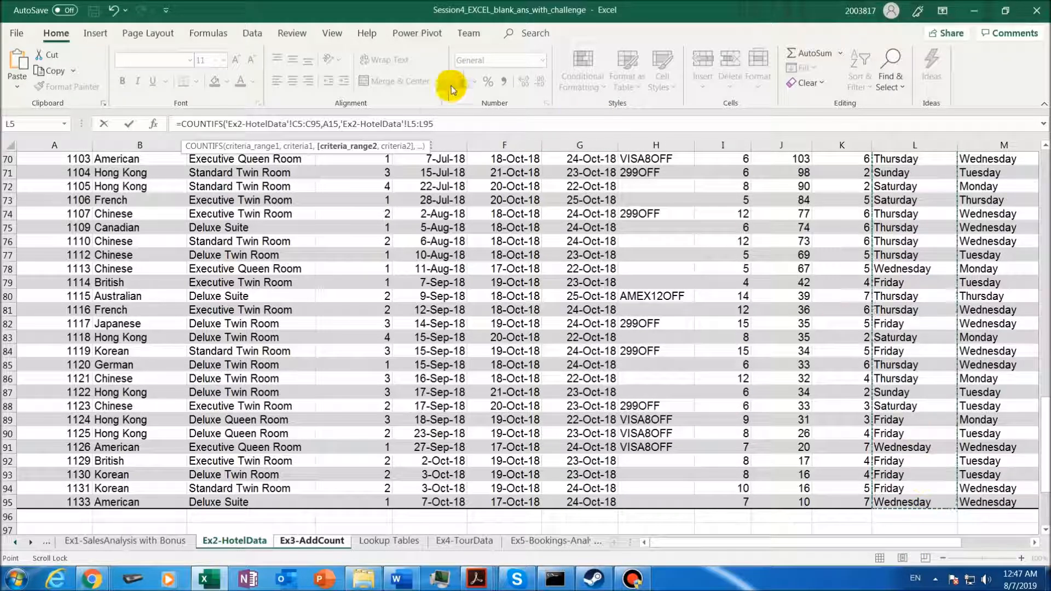
left_click(440, 117)
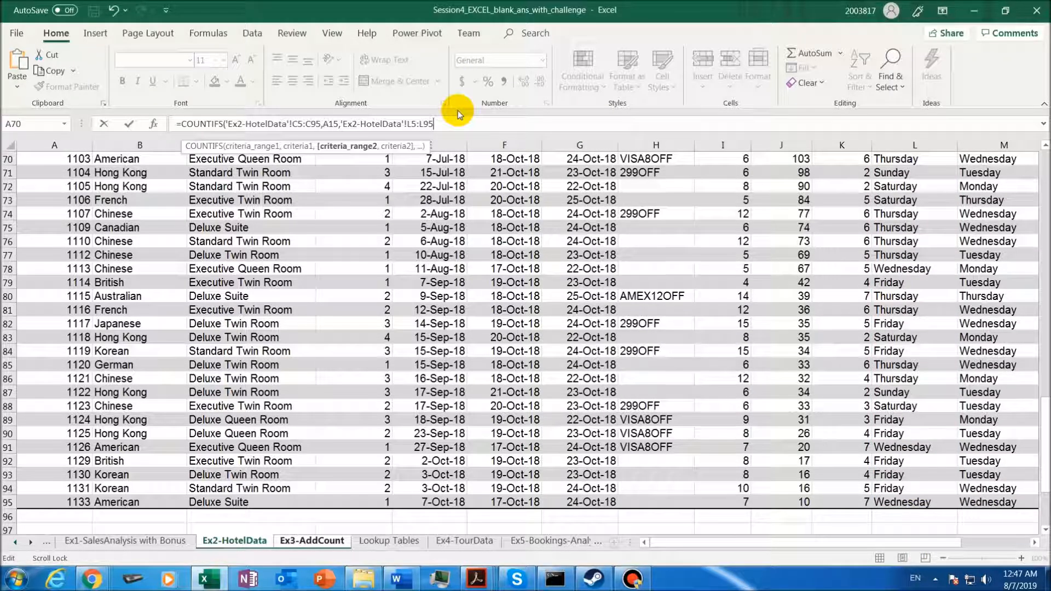
type(",")
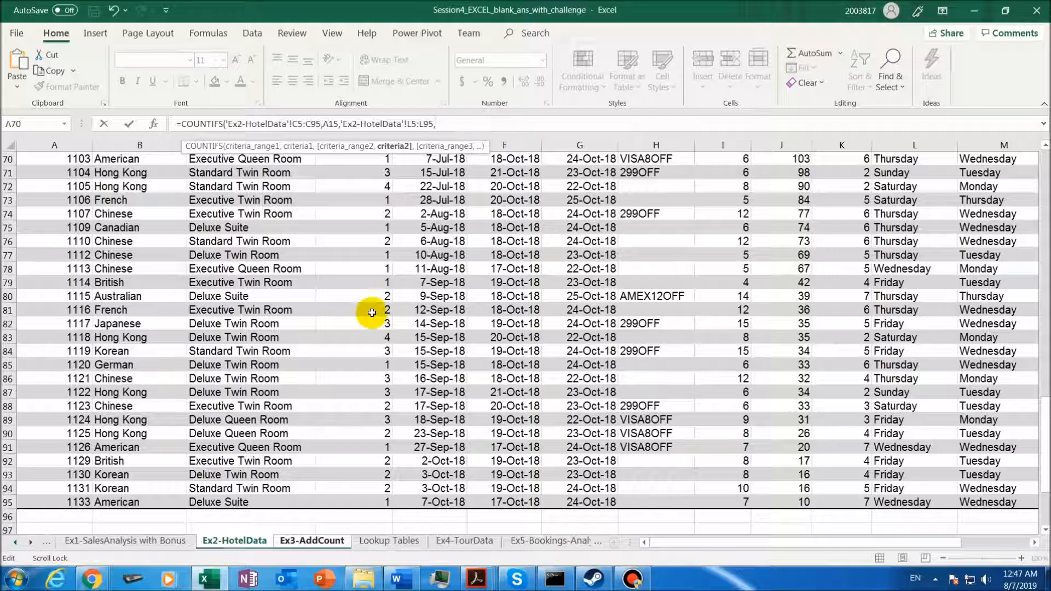
Add cell B14 of Ex3-AddCount as the second COUNTIFS criterion, removing the 'Ex3-AddCount'! prefix from the reference.
left_click(325, 541)
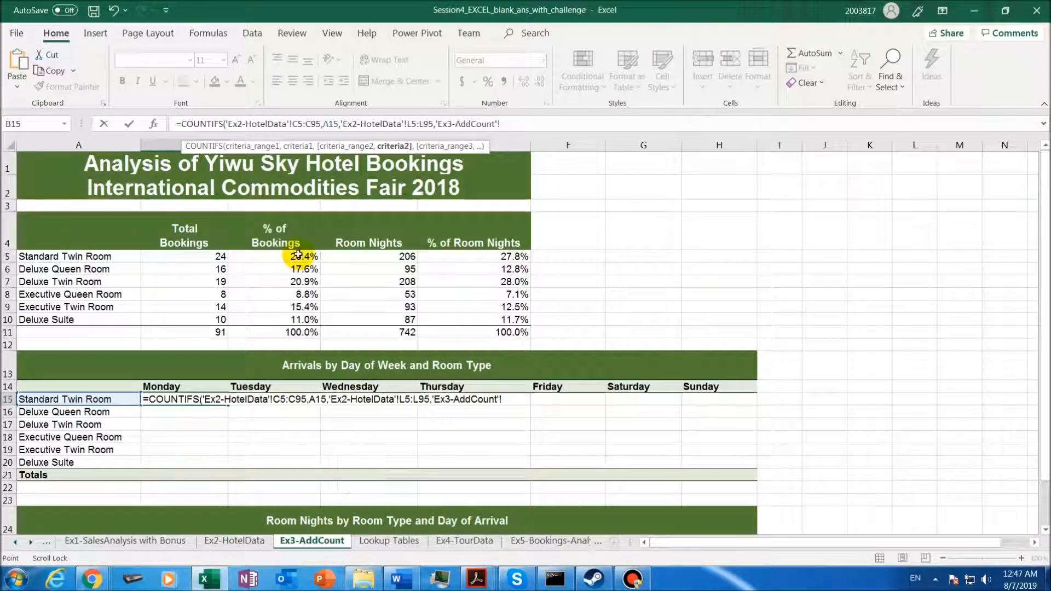
left_click_drag(509, 402, 434, 399)
key("BackSpace")
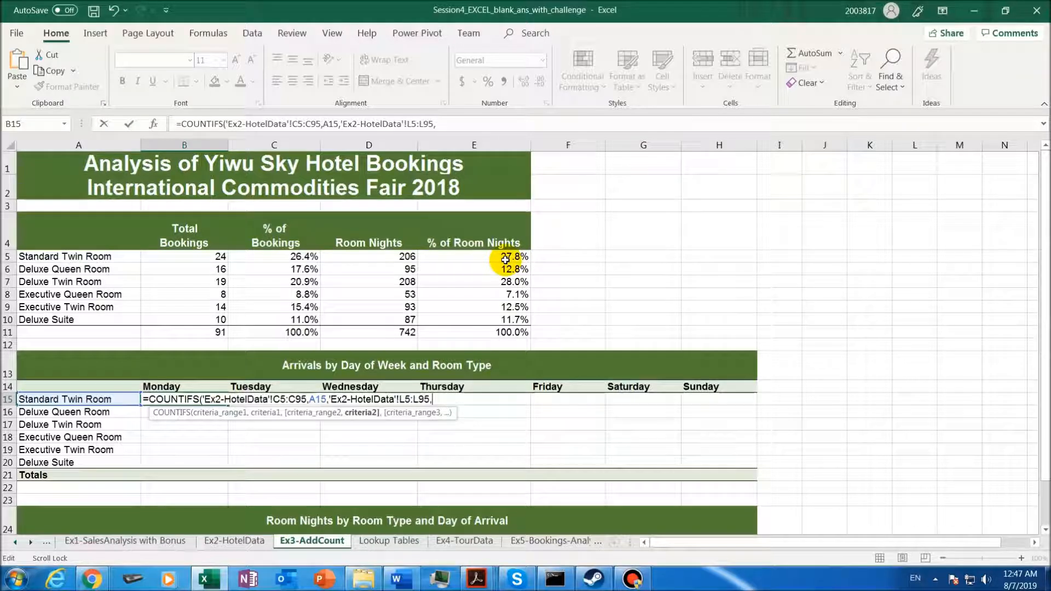
left_click(192, 388)
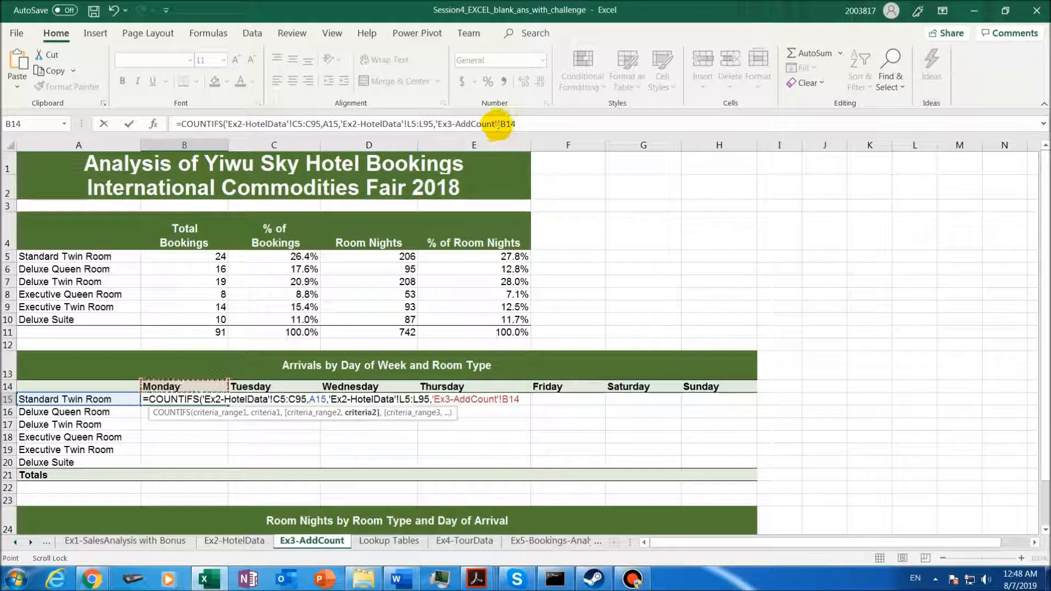
left_click_drag(499, 123, 445, 123)
key("Delete")
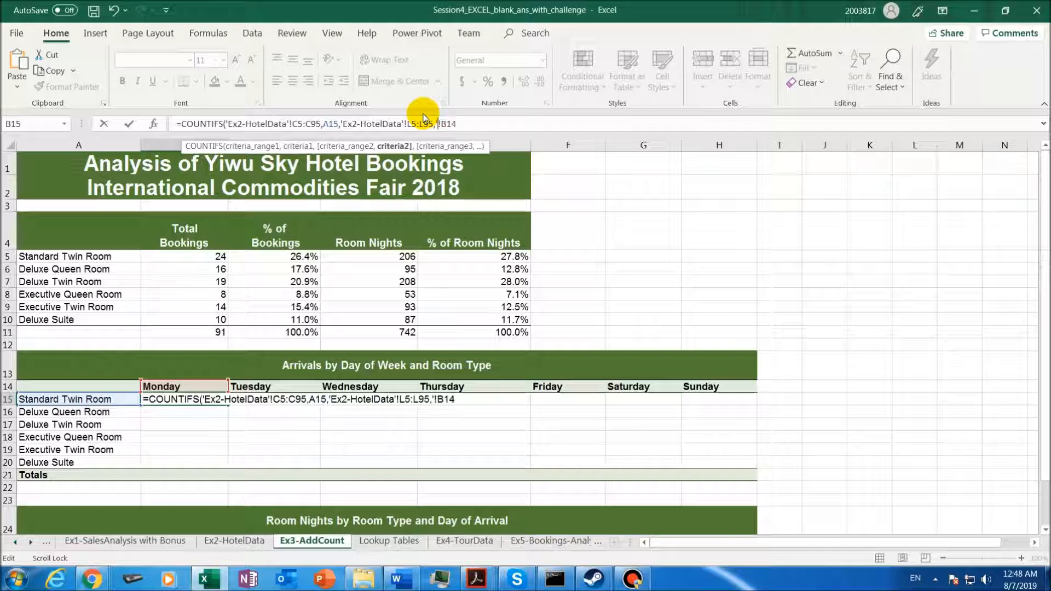
key("BackSpace")
key("Delete")
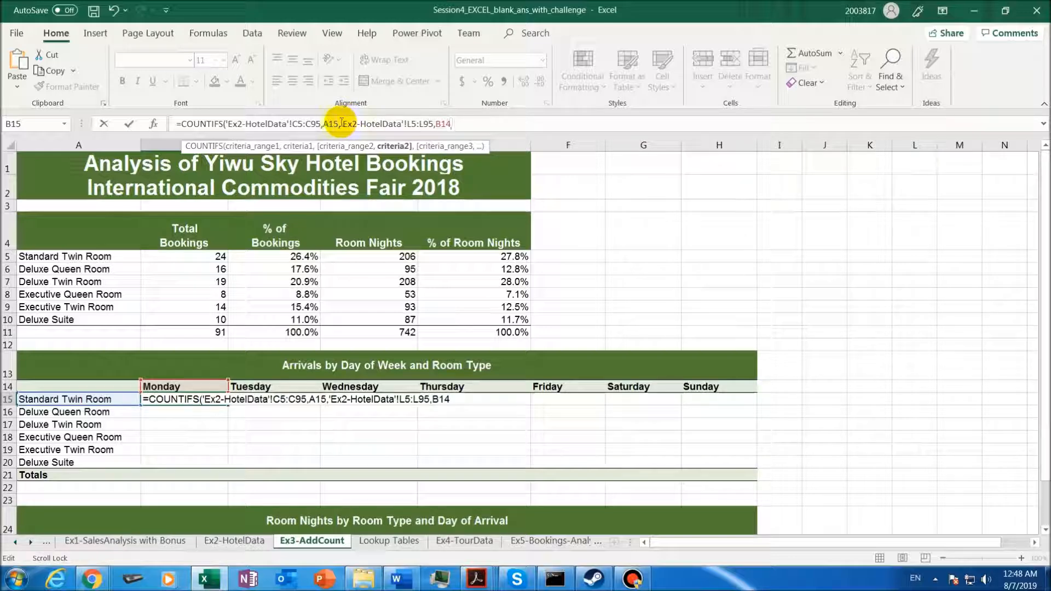
Review both range and criterion pairs of the COUNTIFS formula, then close its parenthesis and enter it in B15.
left_click_drag(339, 123, 293, 121)
left_click_drag(257, 121, 229, 122)
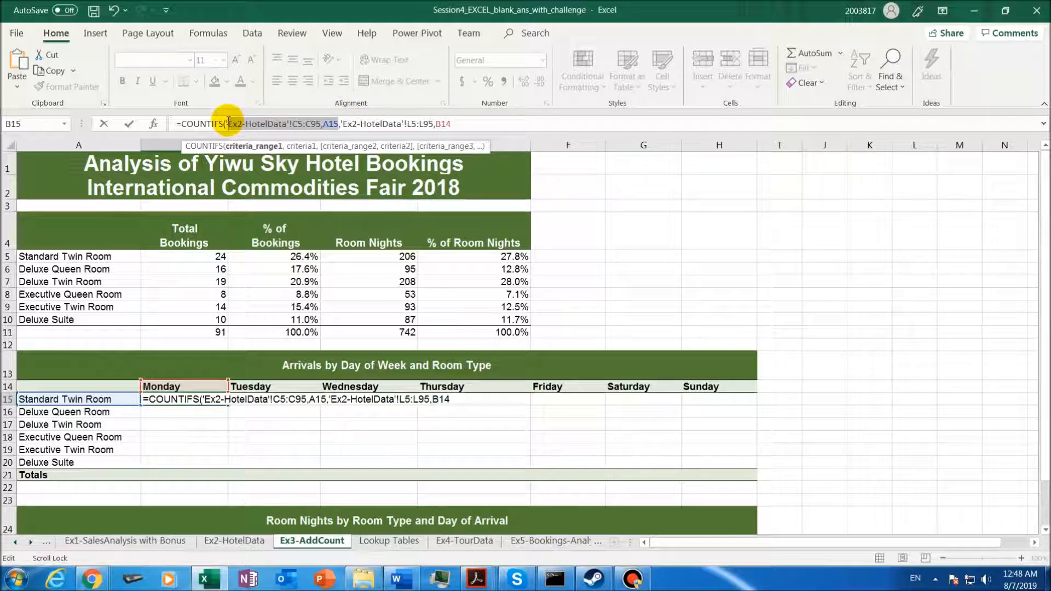
left_click(463, 124)
left_click_drag(463, 124, 348, 123)
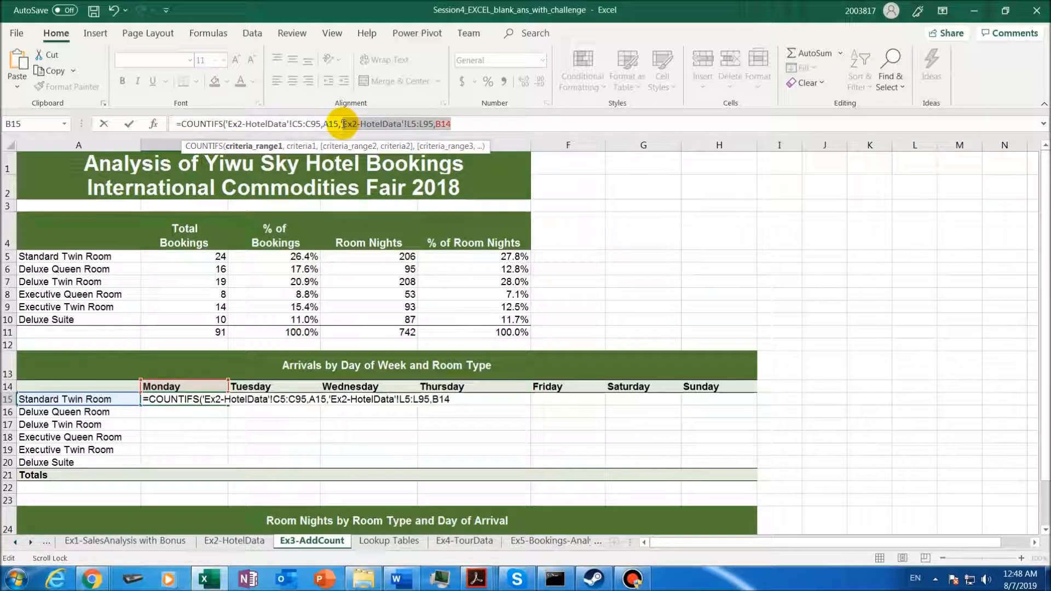
left_click(466, 124)
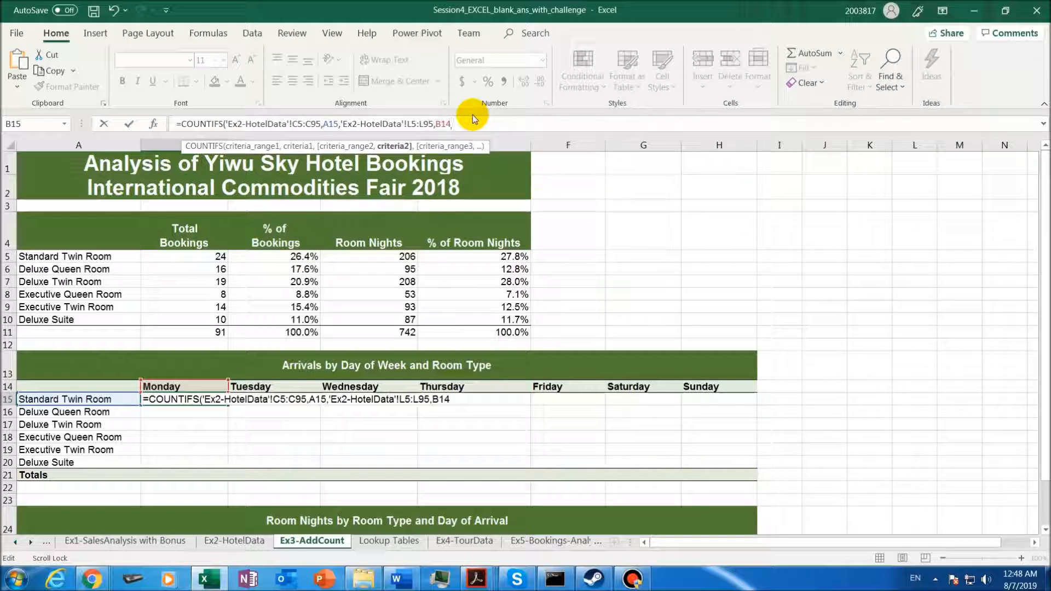
type(")")
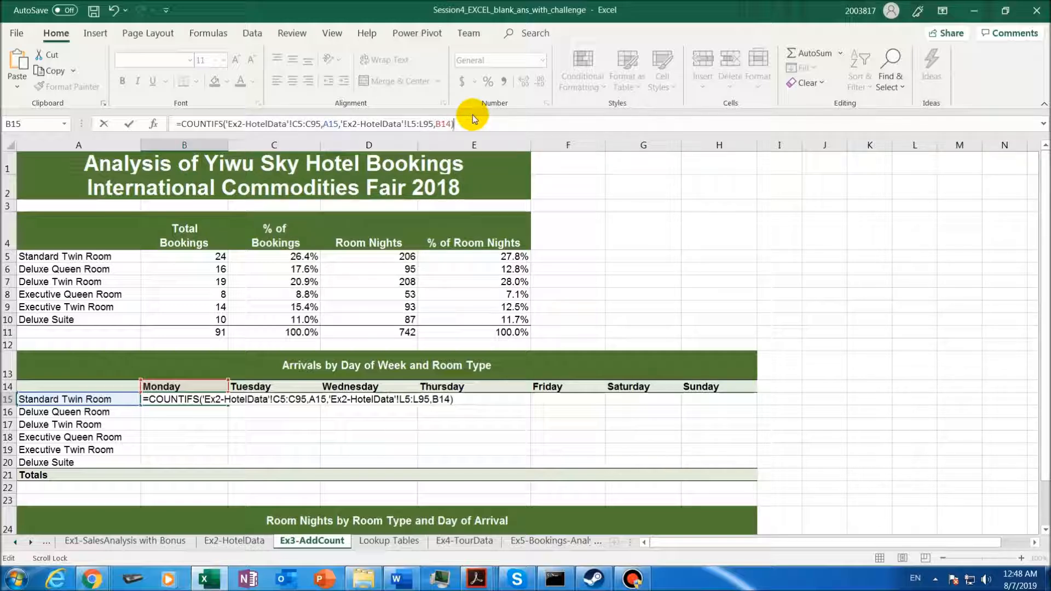
key("Return")
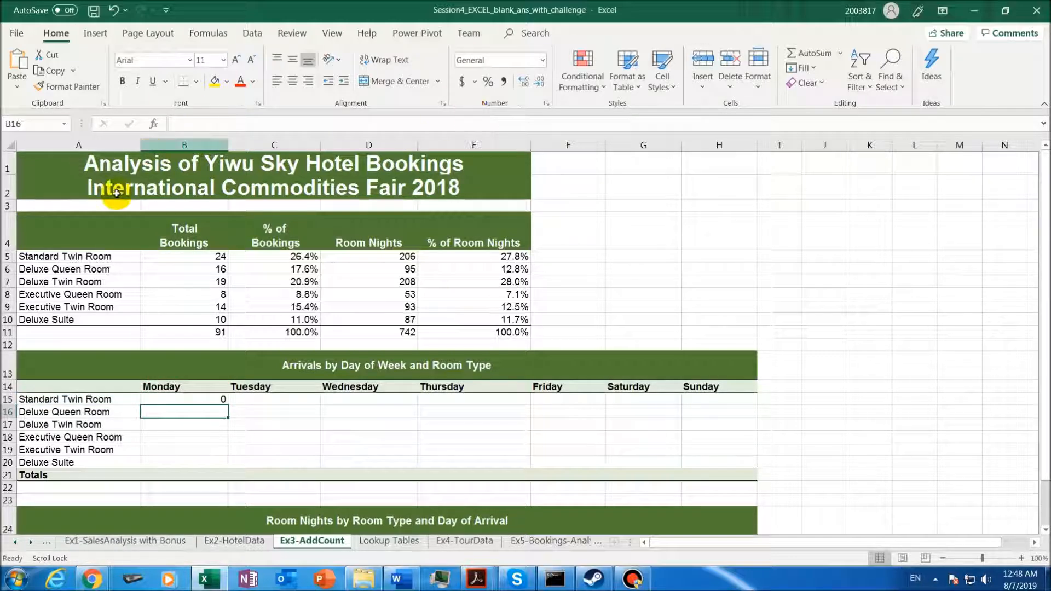
Reopen the formula in B15 and make the Room Type criteria range absolute as $C$5:$C$95.
left_click(105, 398)
left_click(181, 399)
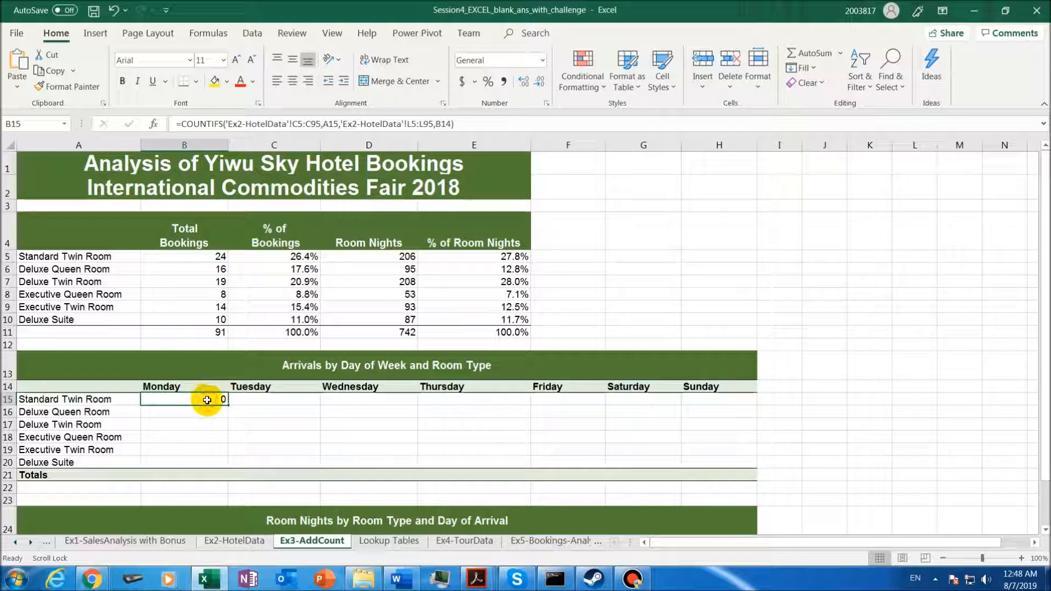
double_click(202, 399)
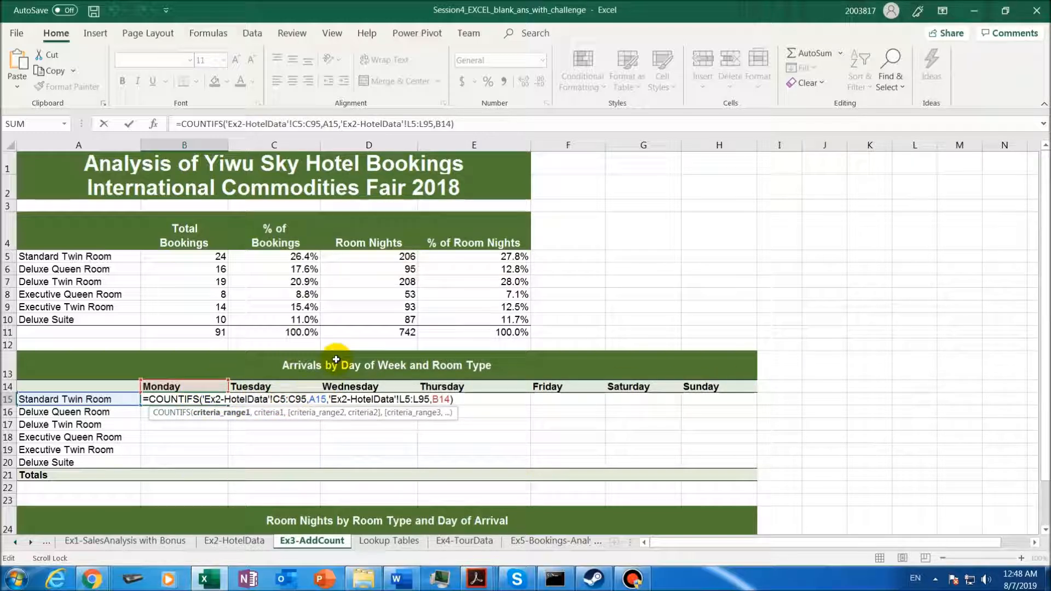
key("F4")
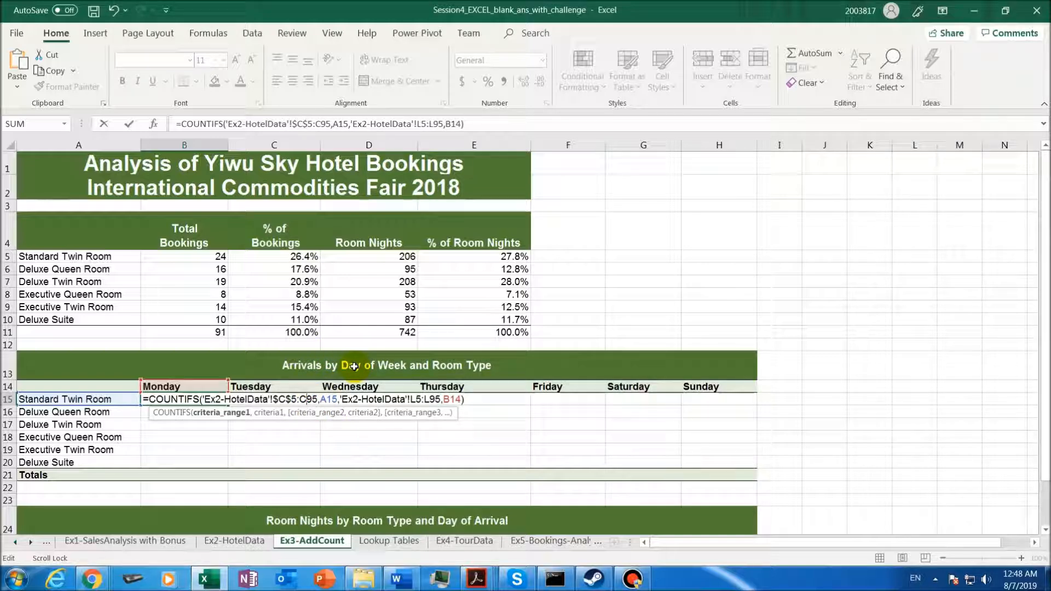
key("F4")
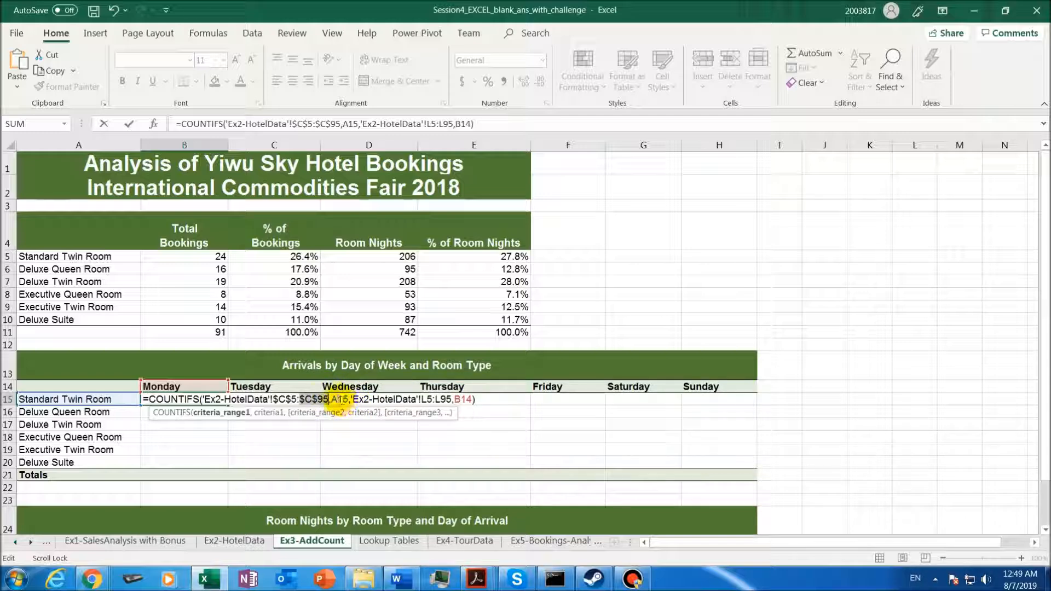
Lock the column of the room type criterion in the B15 formula as $A15.
double_click(342, 399)
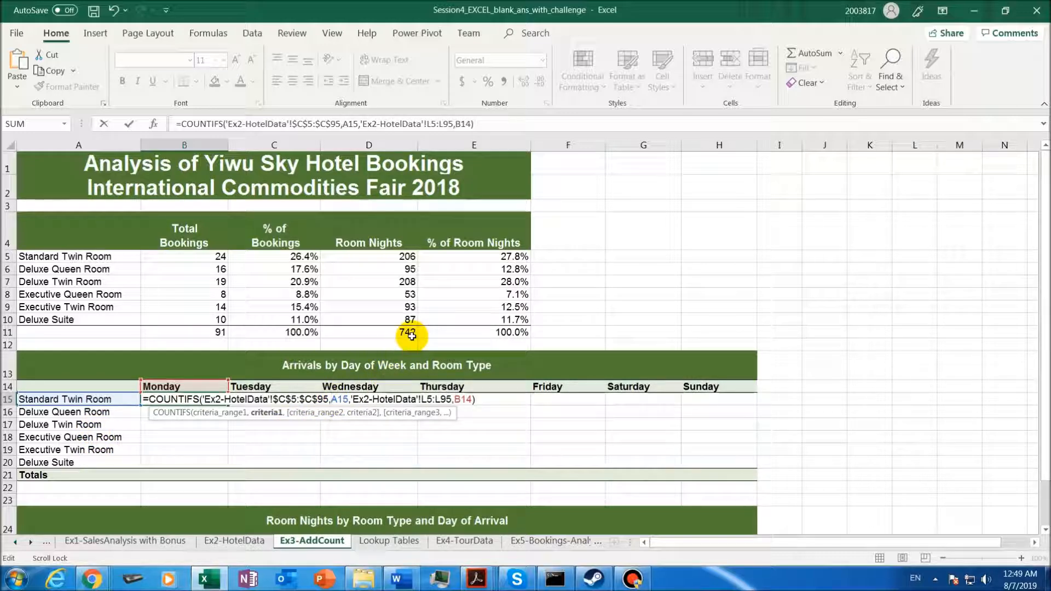
type("$")
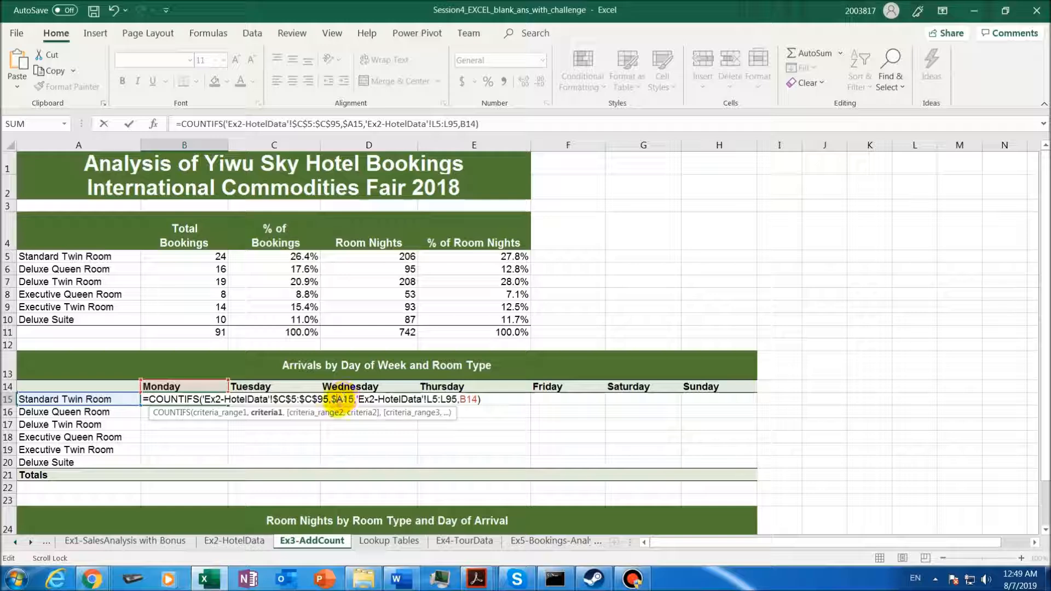
double_click(344, 399)
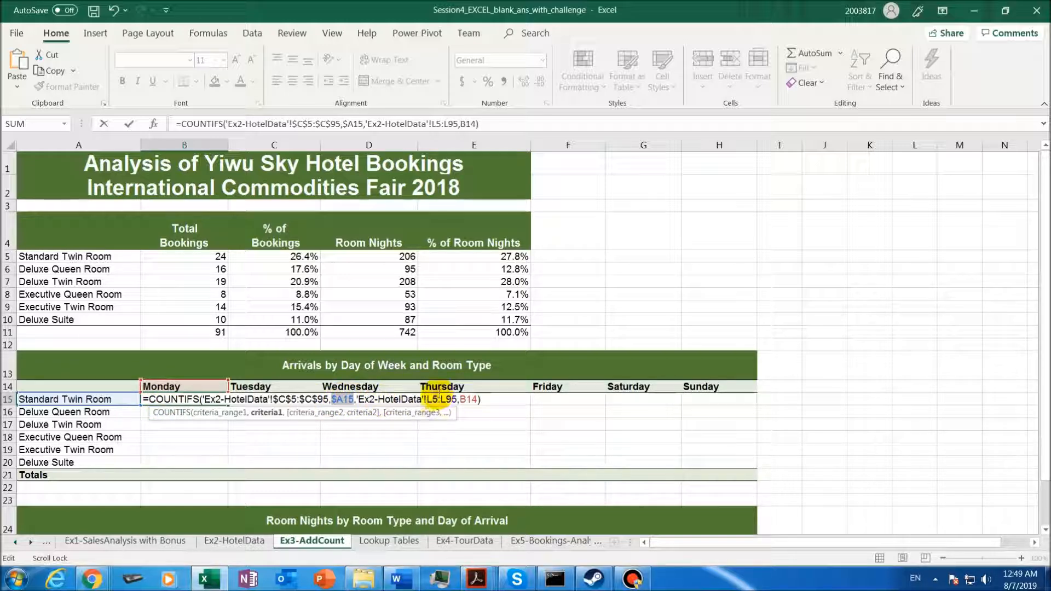
Make the Arrival Day criteria range in the B15 formula absolute as $L$5:$L$95.
left_click(433, 399)
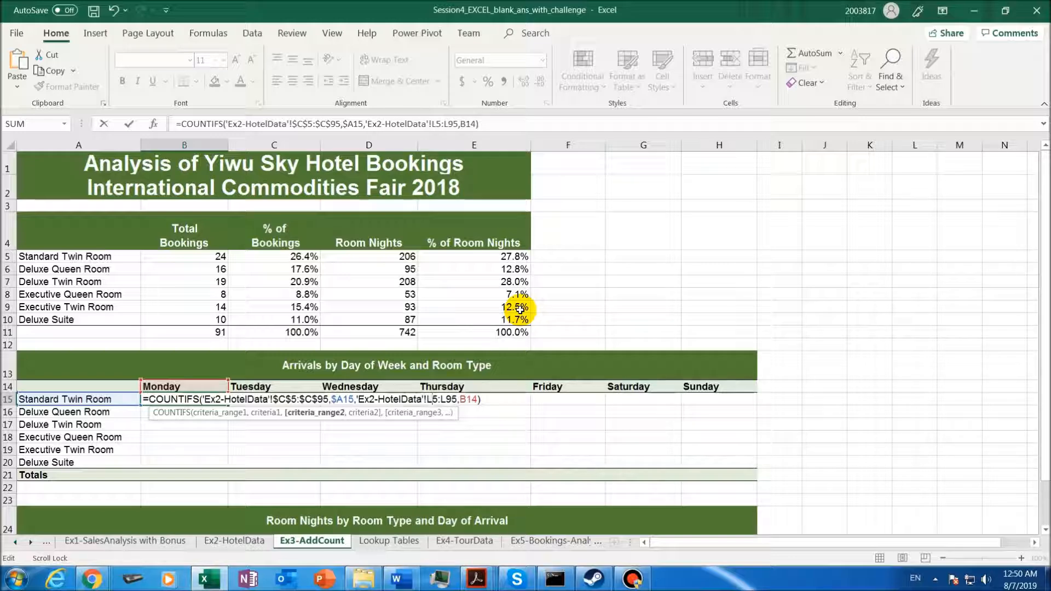
key("F4")
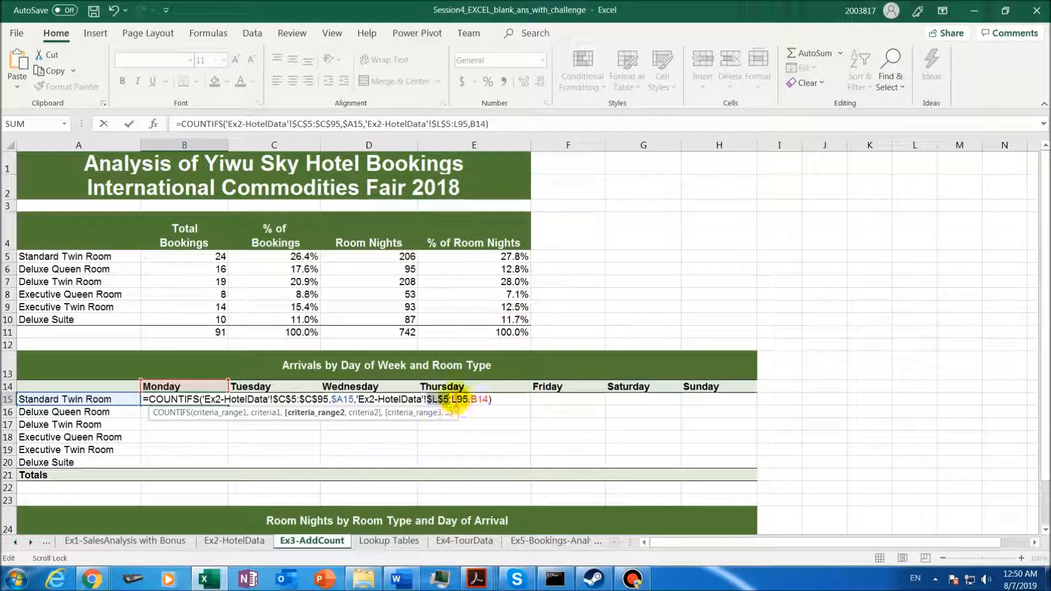
left_click(456, 399)
key("F4")
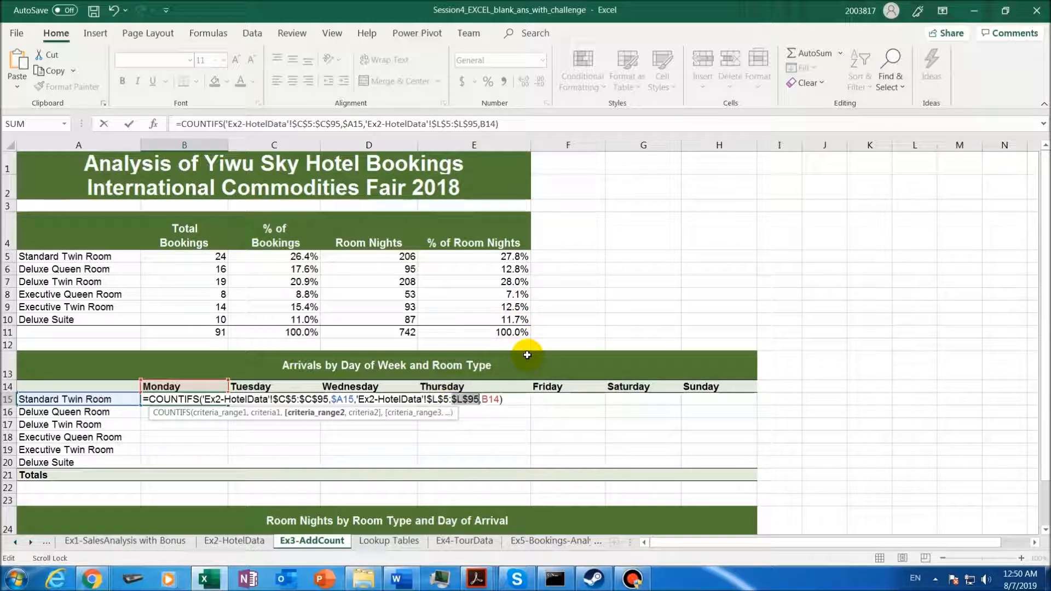
Lock the row of the weekday criterion as B$14 and enter the revised formula in B15.
left_click(493, 399)
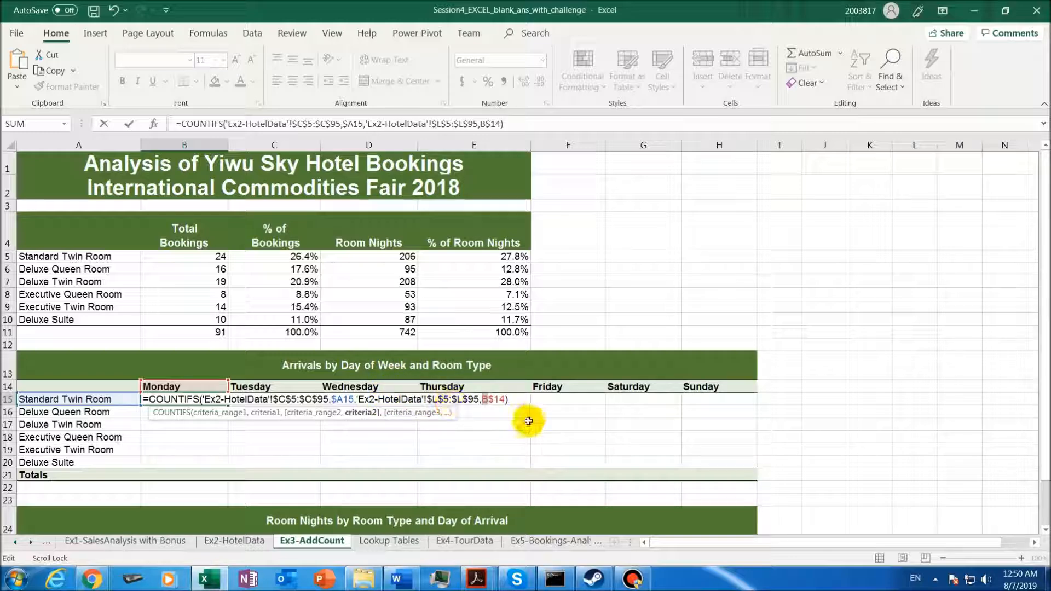
left_click(484, 398)
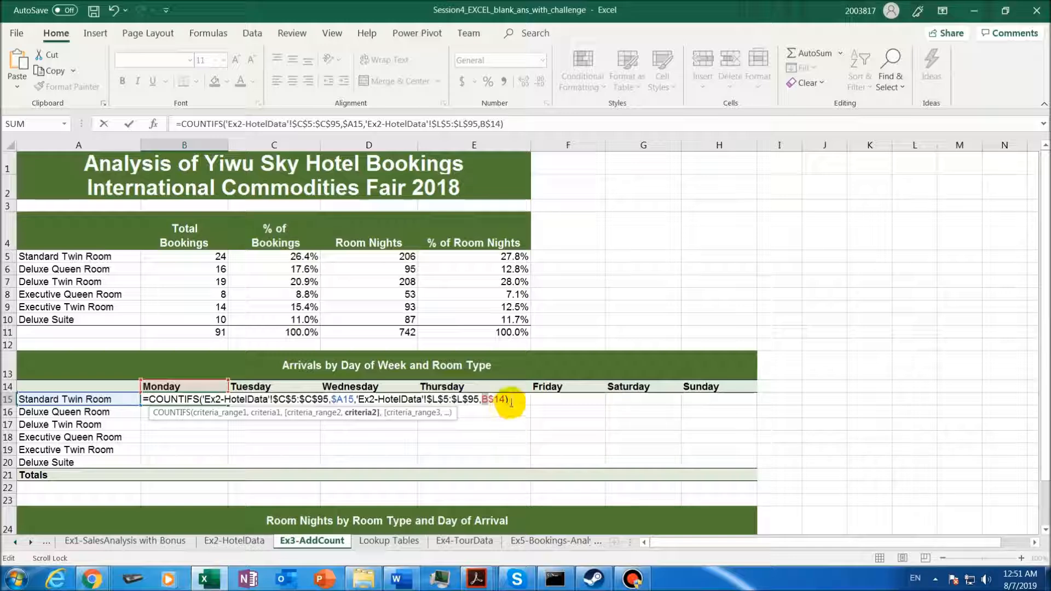
left_click_drag(507, 399, 489, 399)
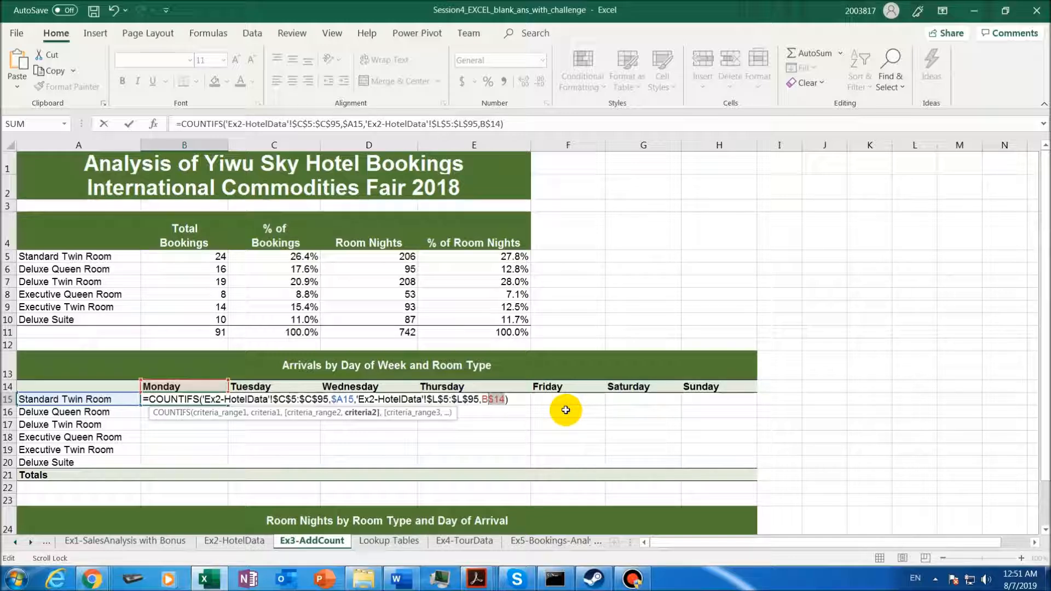
key("Return")
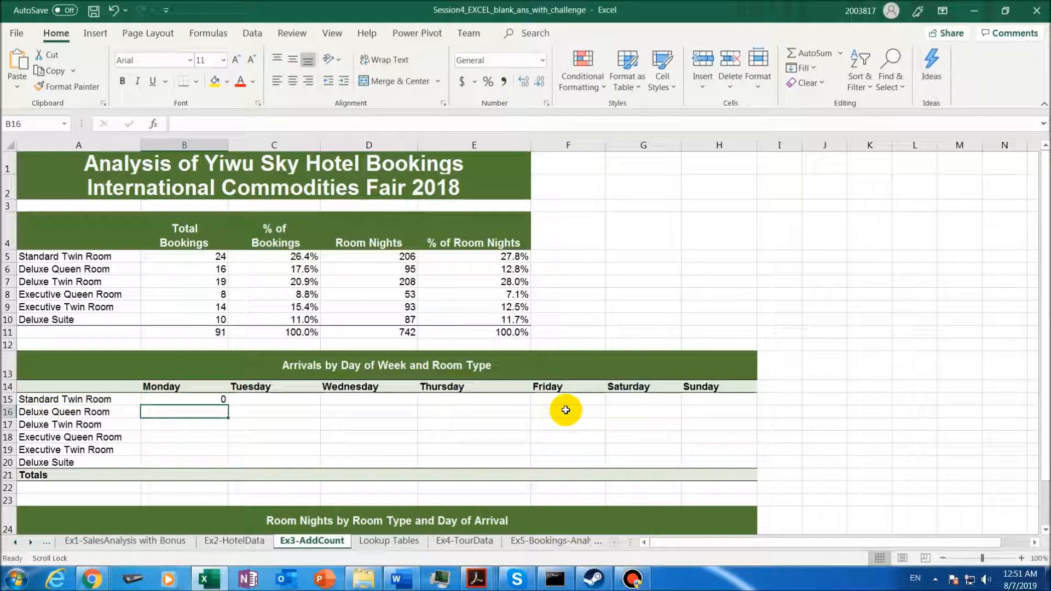
Fill the COUNTIFS formula from B15 down to row 20 and across to column H.
key("Up")
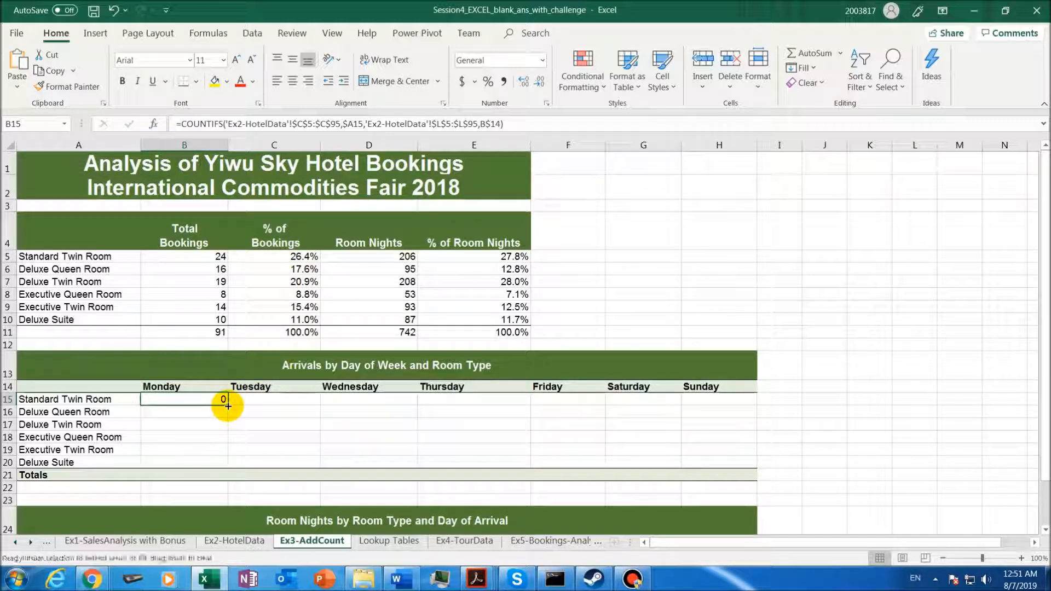
left_click_drag(225, 405, 226, 467)
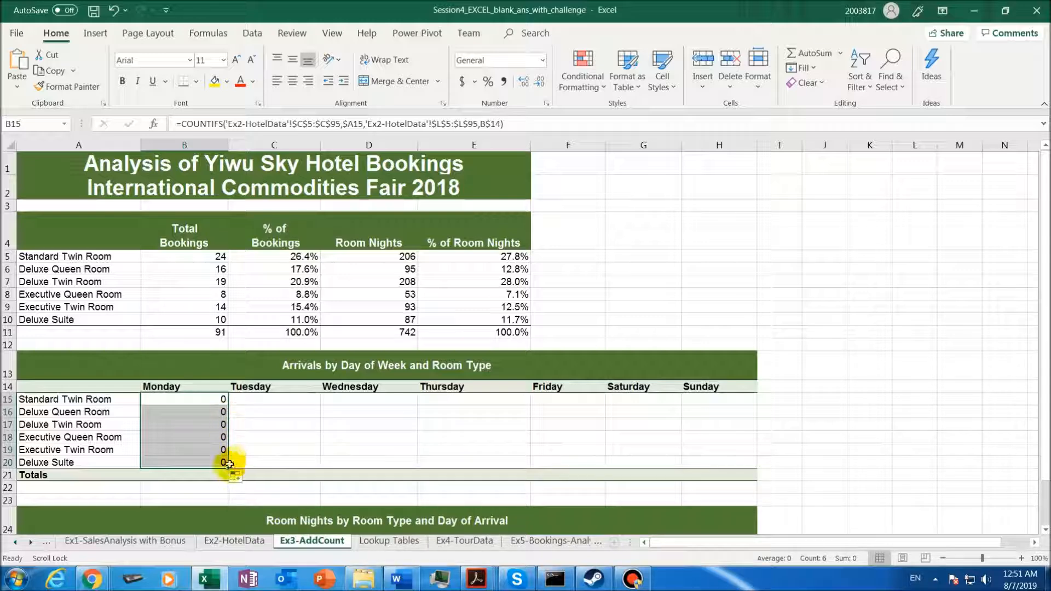
left_click_drag(229, 467, 735, 458)
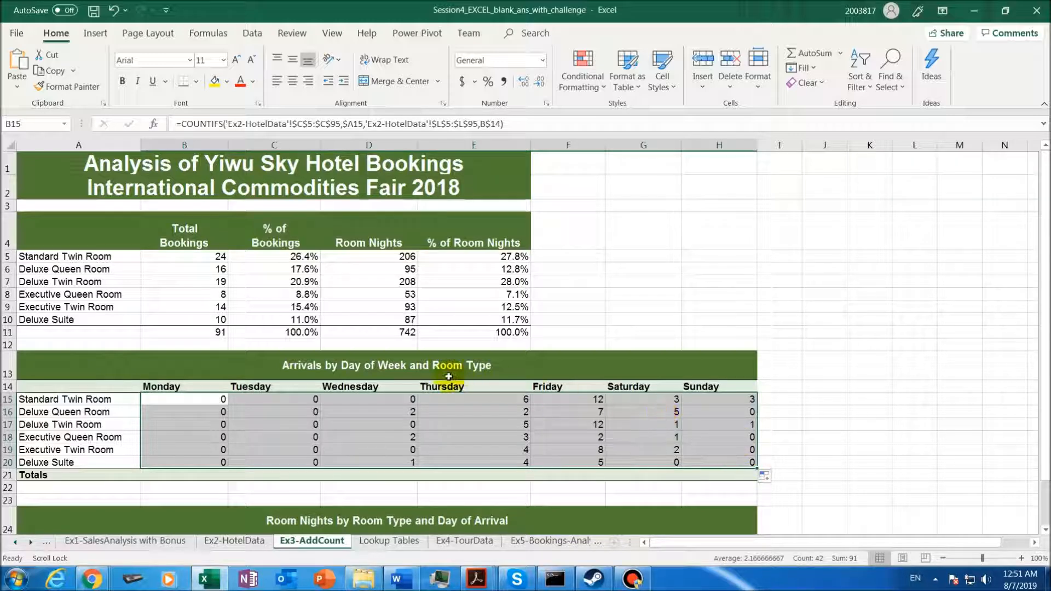
Examine the filled arrival counts and check the cell references in the copied COUNTIFS formulas, including the one in D17.
left_click(387, 423)
left_click(392, 399)
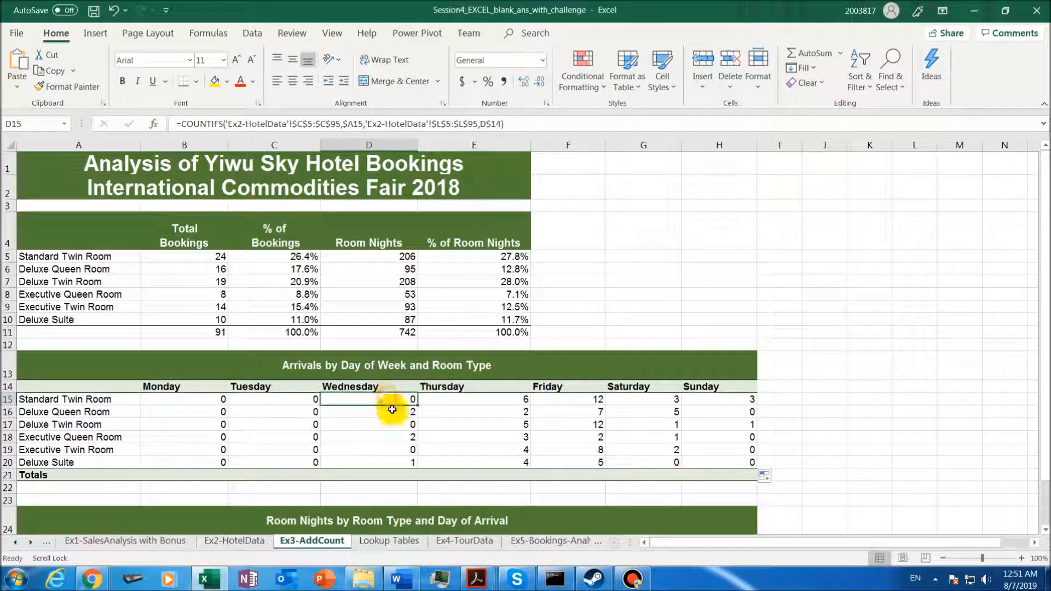
left_click(395, 451)
left_click(464, 398)
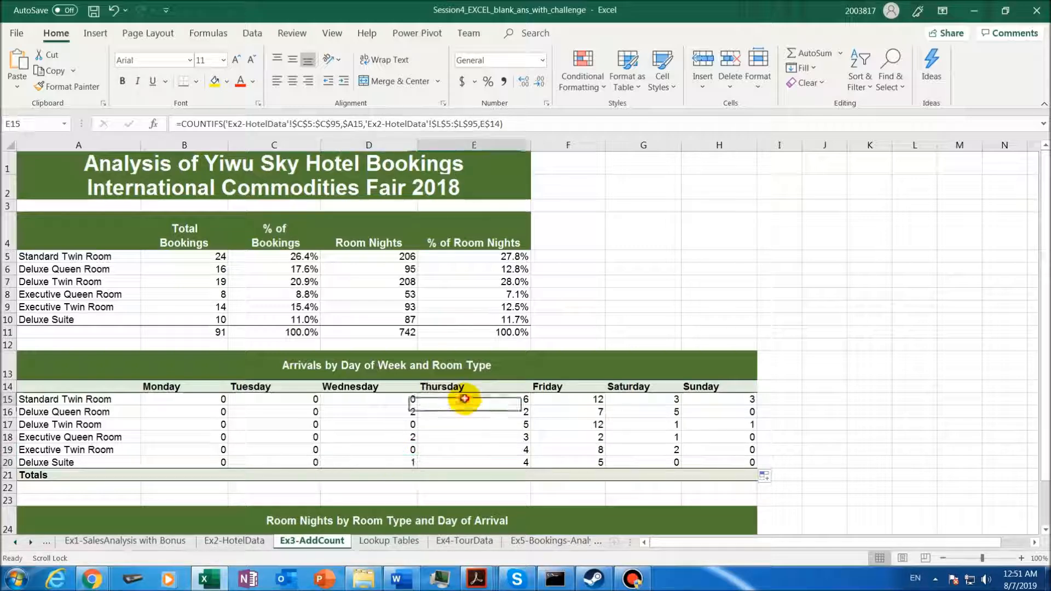
left_click(583, 398)
left_click_drag(583, 398, 590, 463)
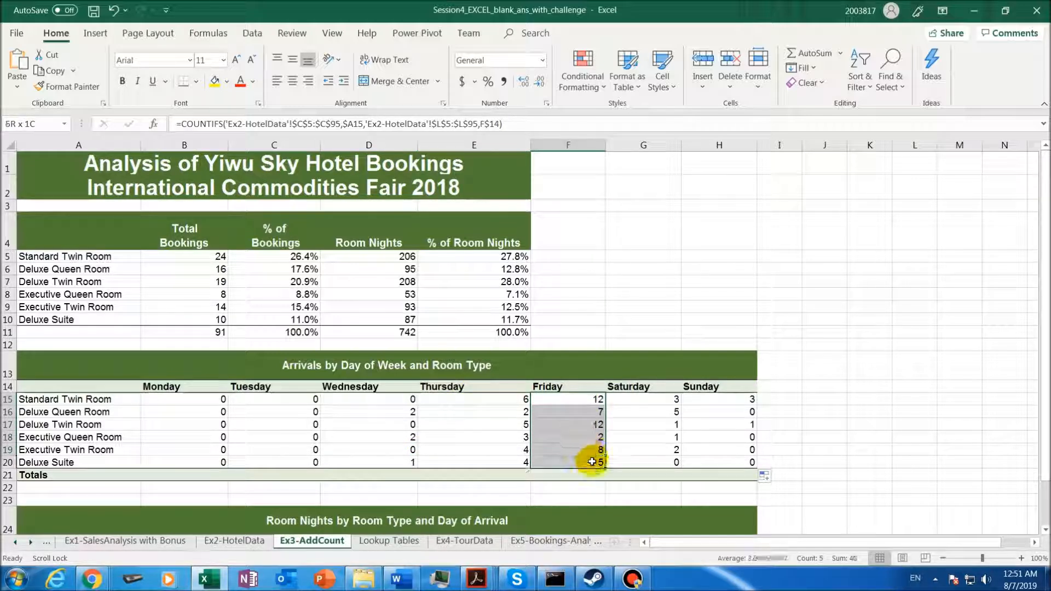
left_click(581, 424)
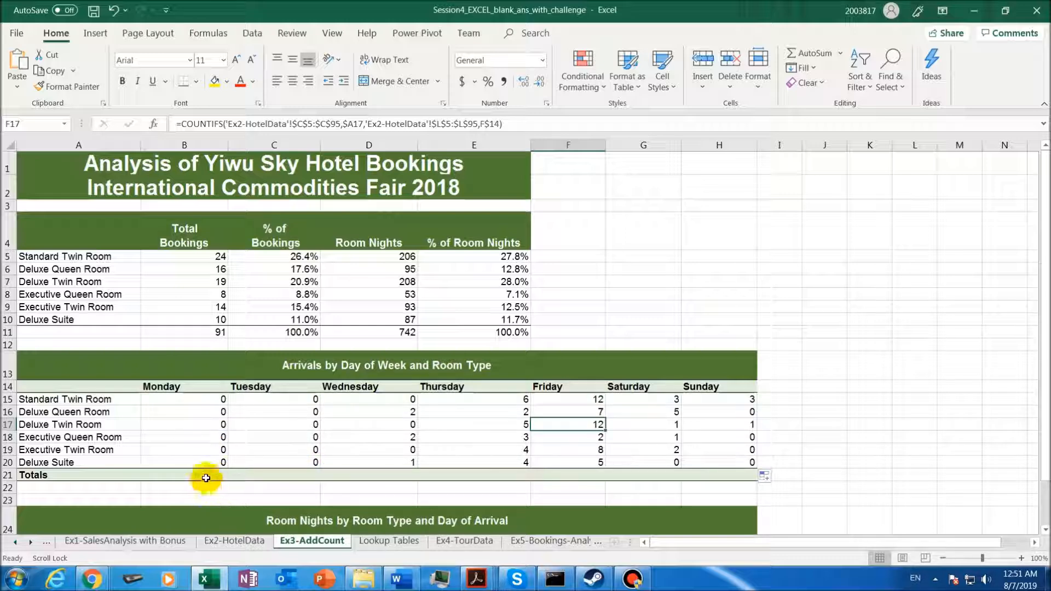
left_click(212, 402)
left_click(278, 399)
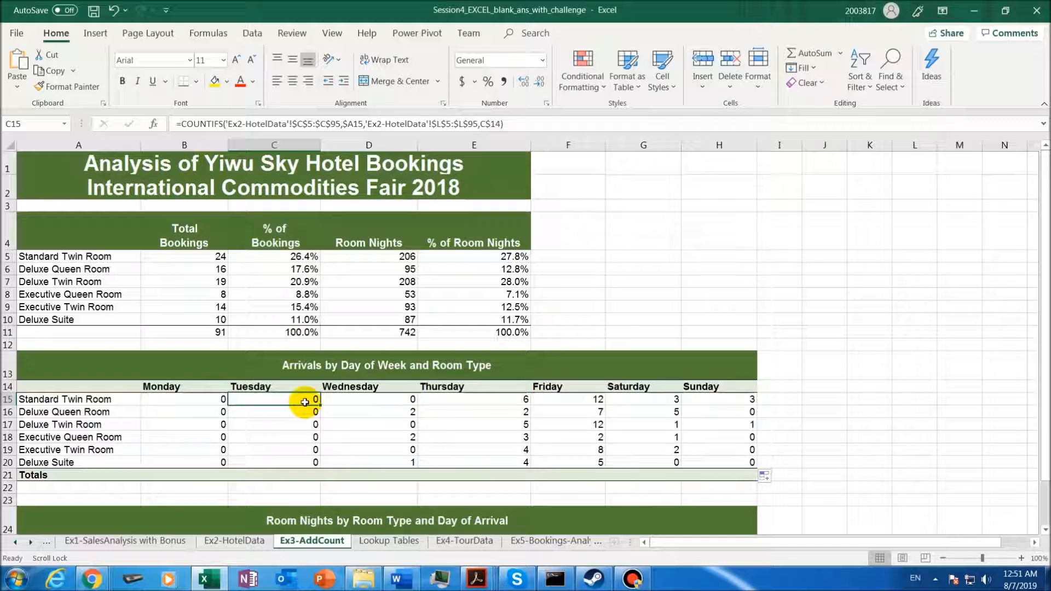
left_click(373, 402)
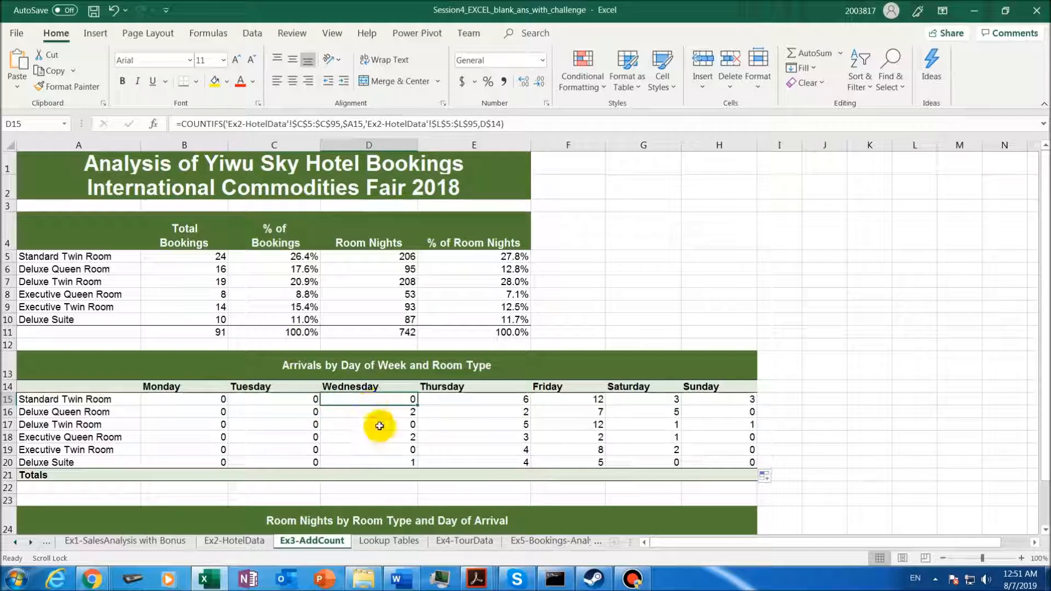
left_click(380, 426)
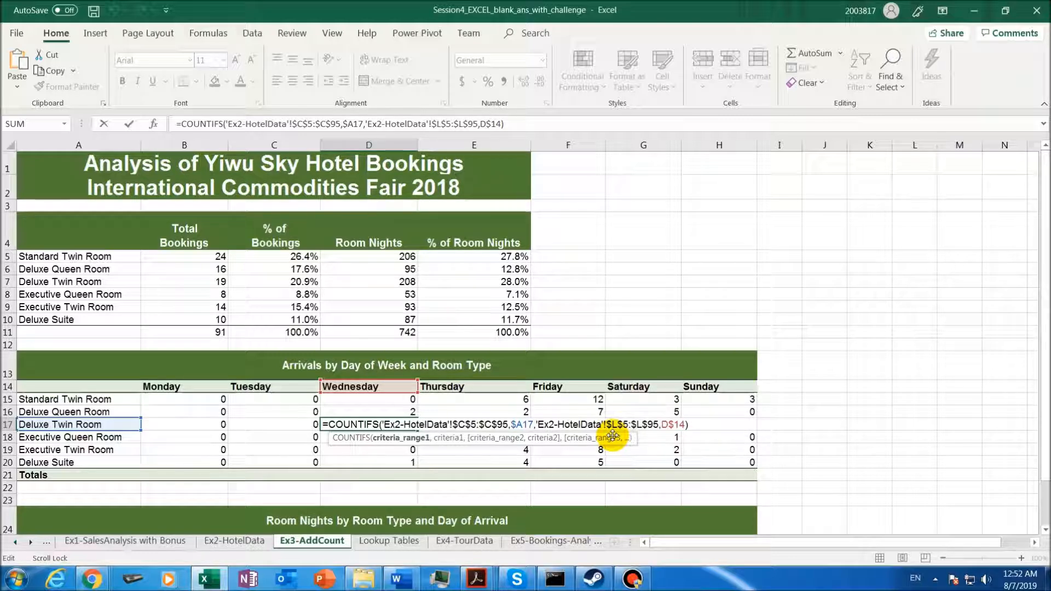
key("Return")
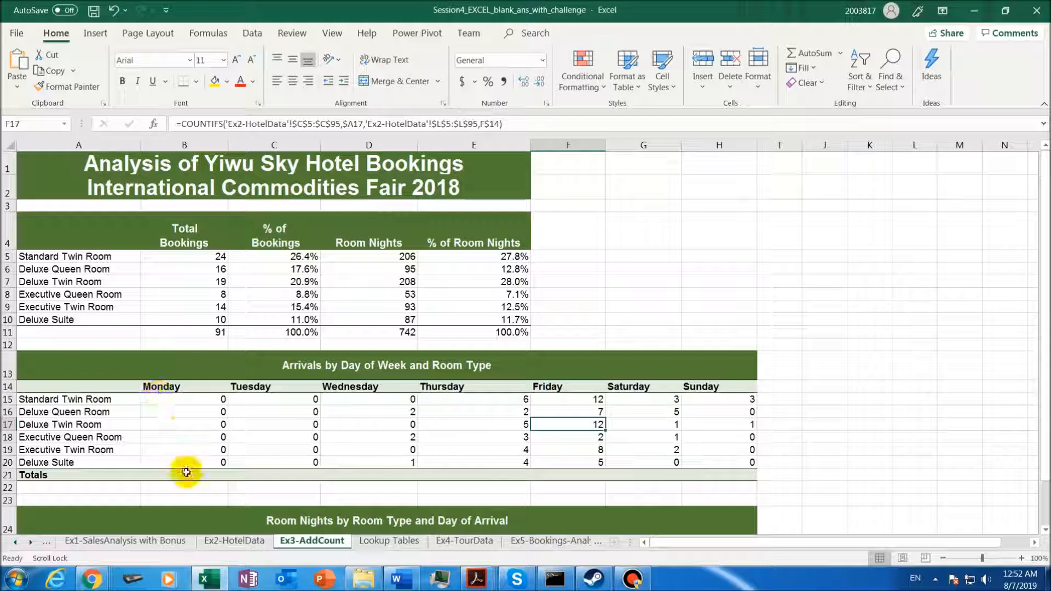
Total the Monday arrivals in B21 with SUM(B15:B20) and fill the formula across the Totals row to H21.
left_click(184, 474)
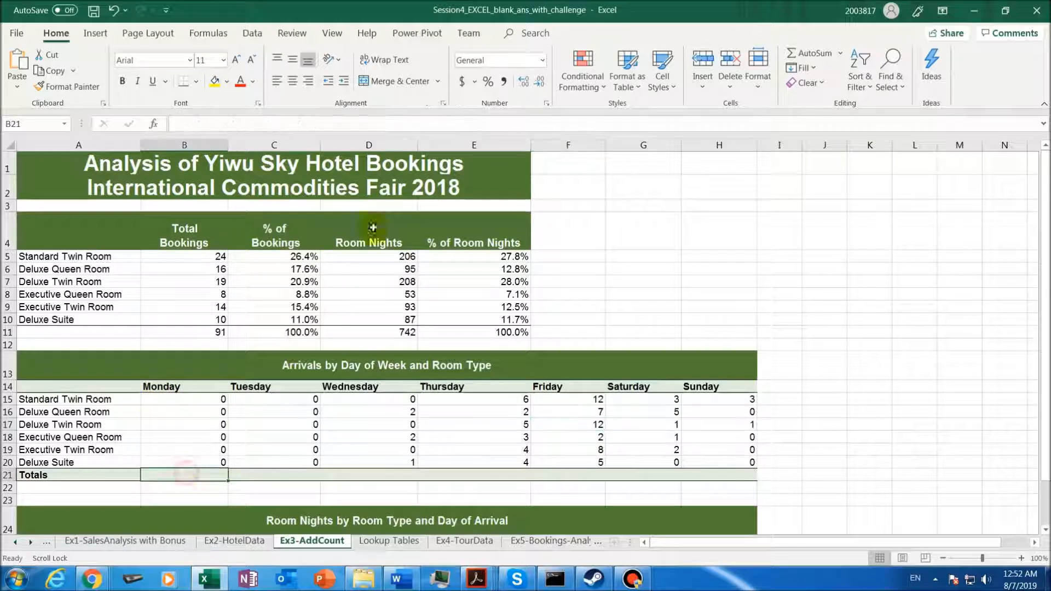
left_click(803, 54)
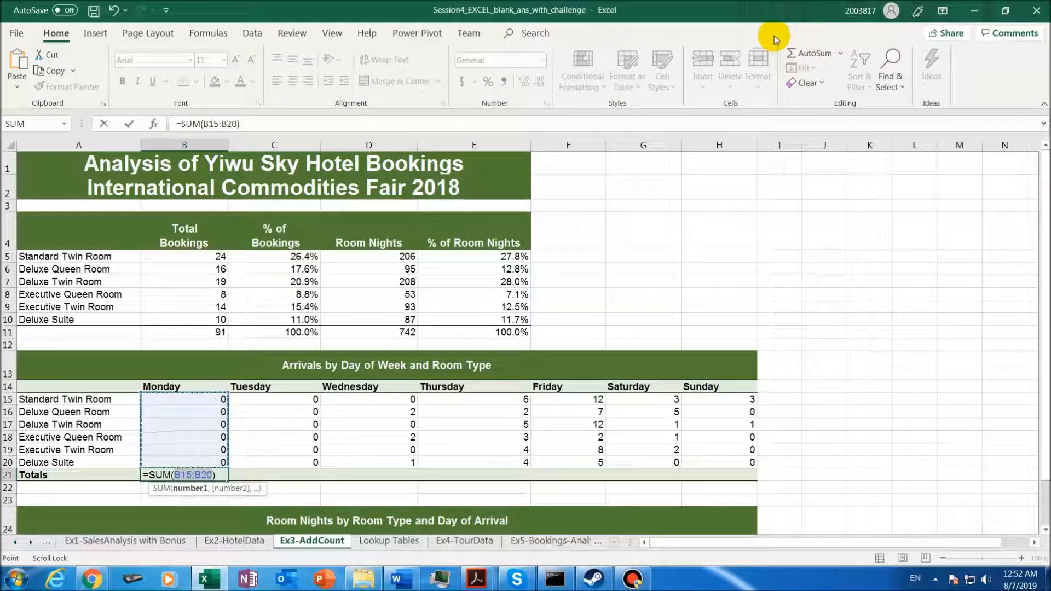
key("Return")
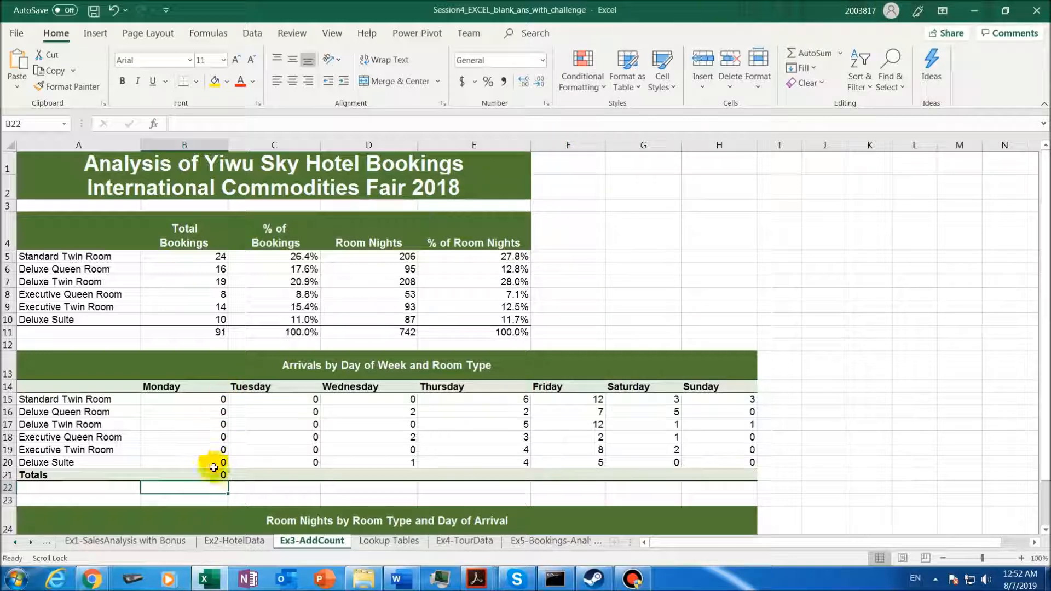
left_click(214, 473)
left_click_drag(228, 480, 742, 476)
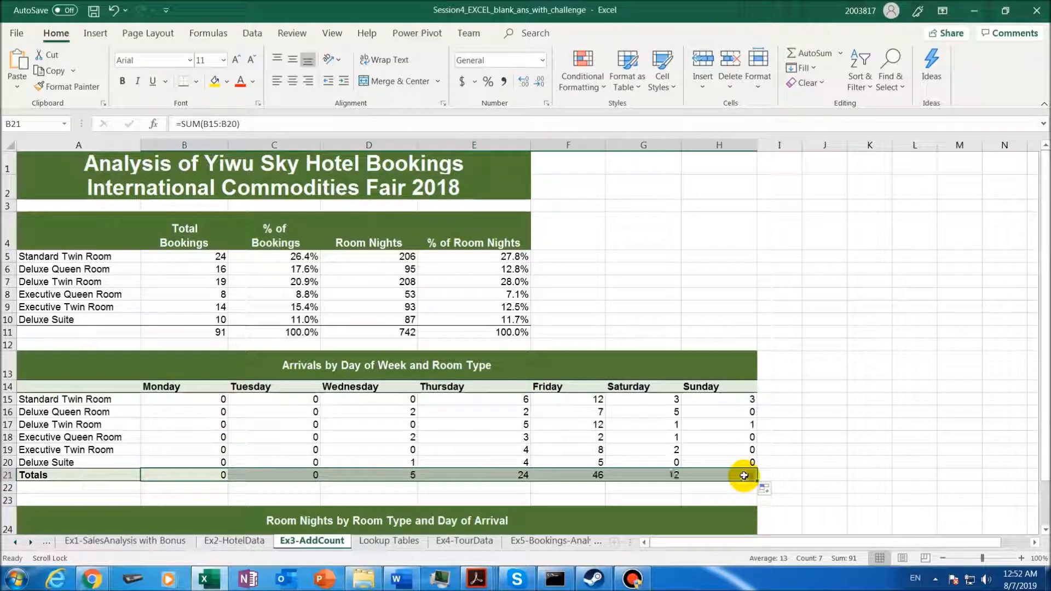